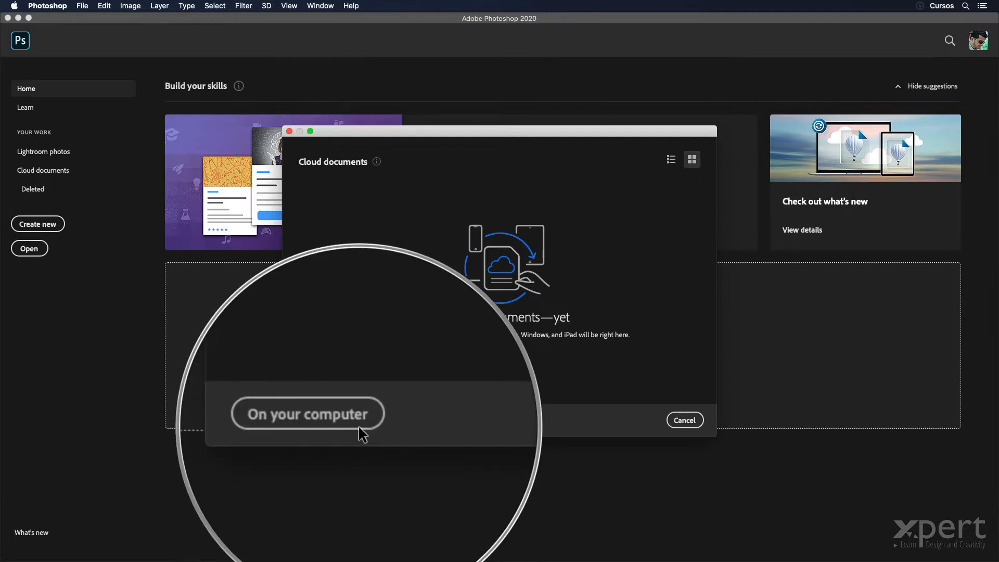
Load Darth_Vader.psd and bg-sw-2.jpg from the Double exposure folder in Tutoriales as stacked layers of one document
click(358, 422)
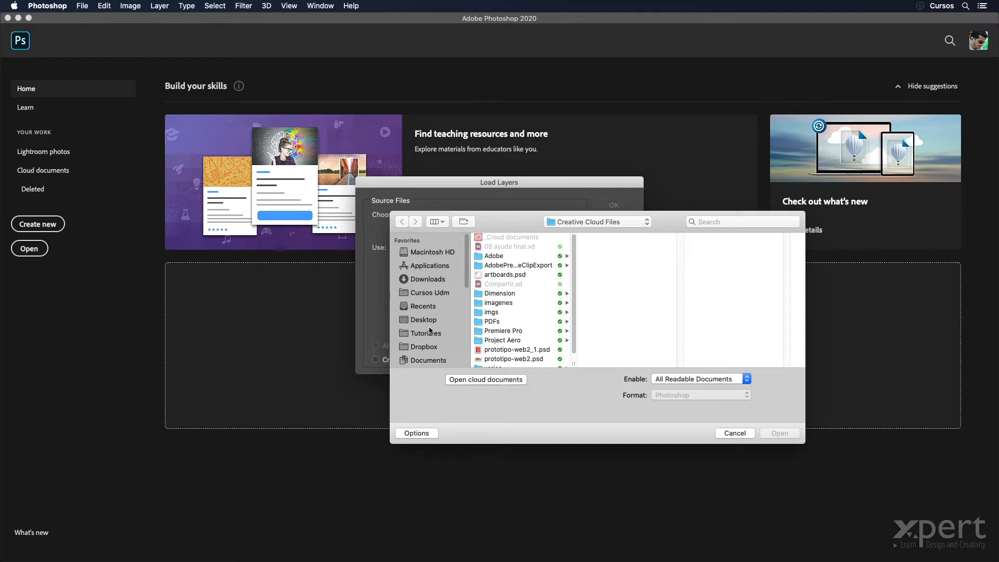
click(426, 333)
click(498, 237)
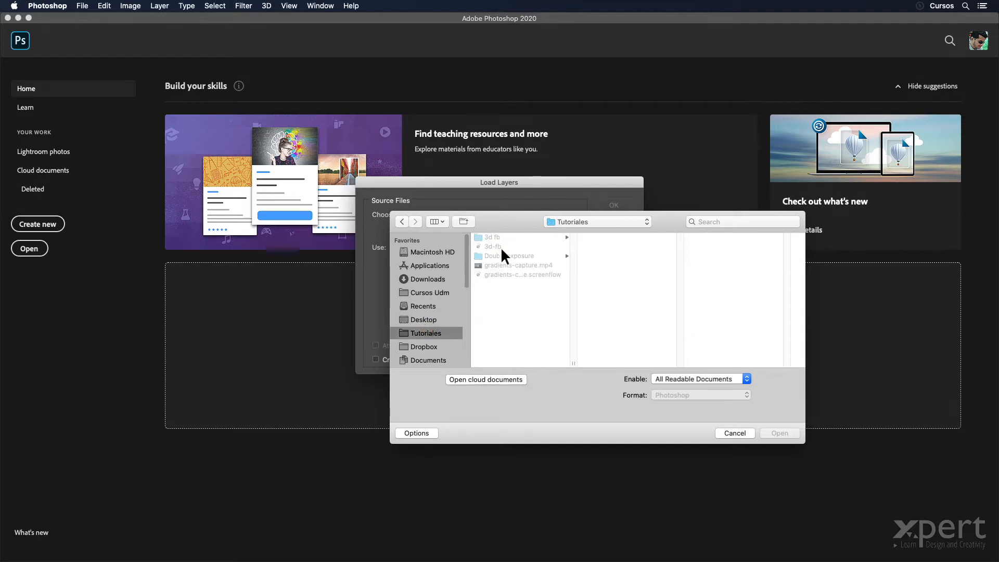
click(501, 246)
click(503, 256)
click(610, 267)
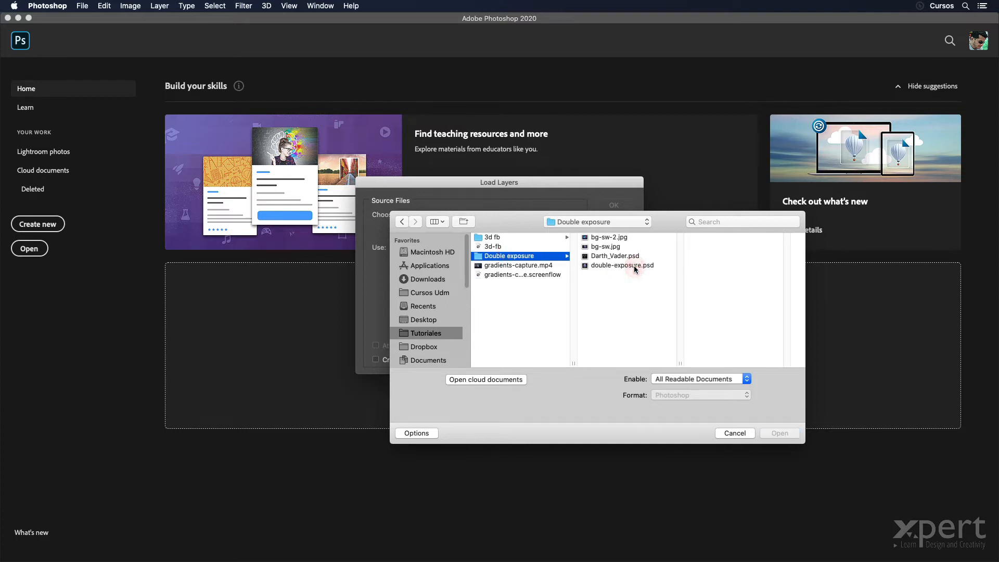
click(628, 257)
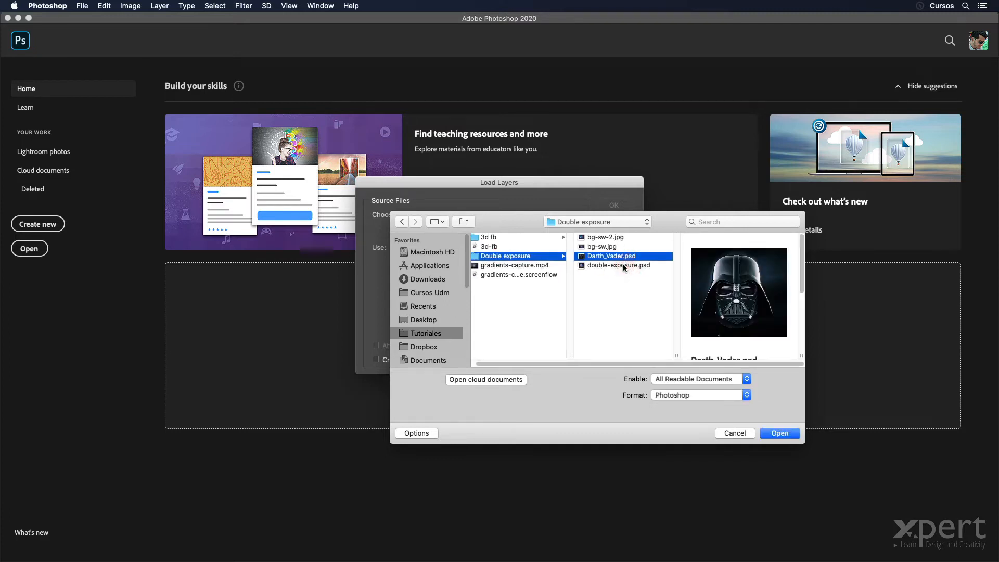
super+click(619, 237)
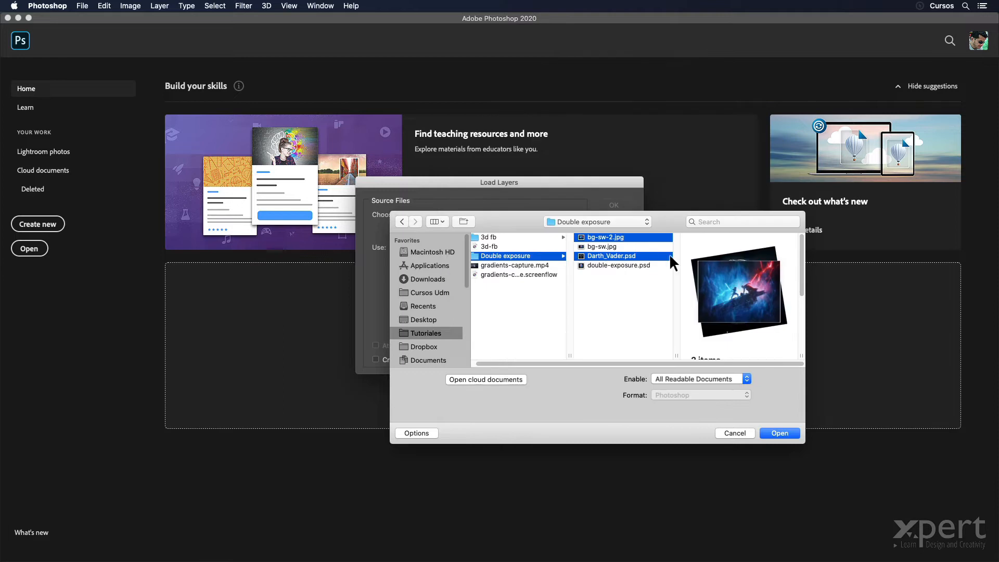
click(779, 432)
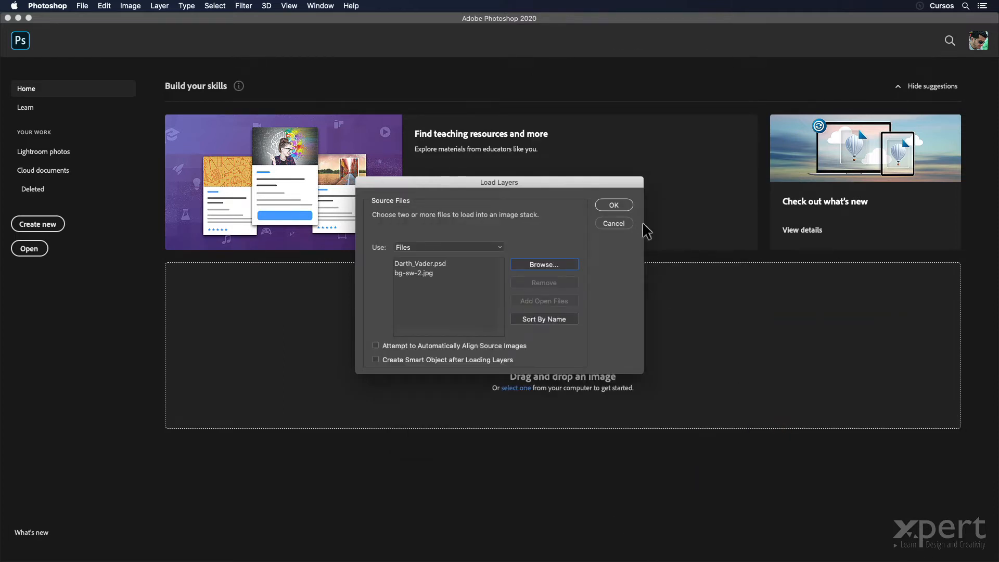
click(614, 205)
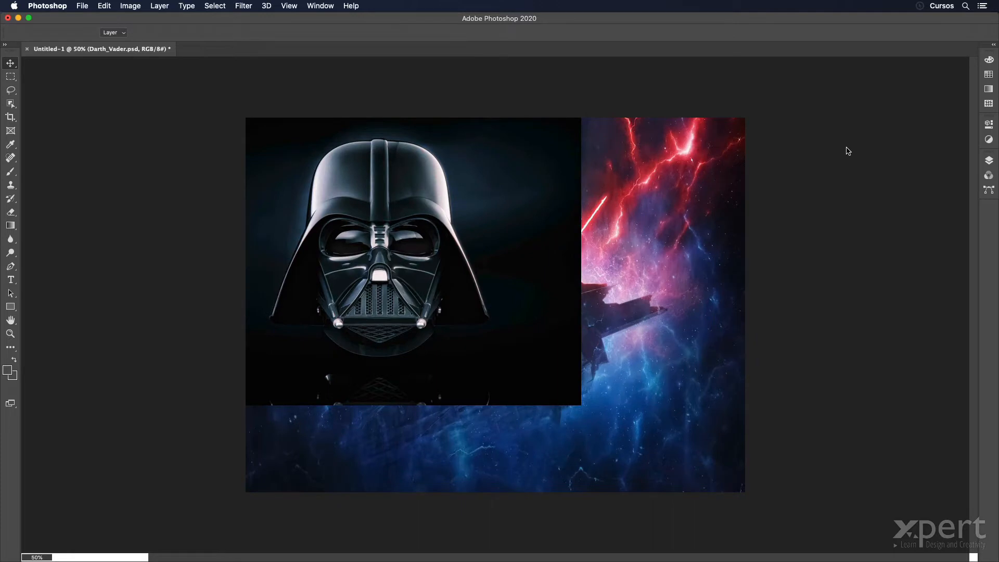
Display the stacked document's layers, and close the document without saving it
click(989, 160)
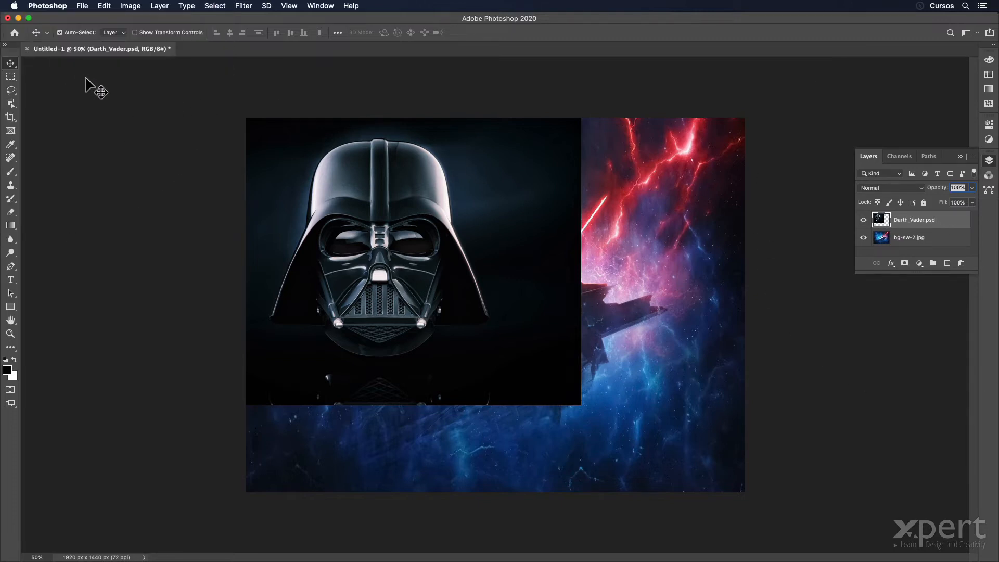
key(super+w)
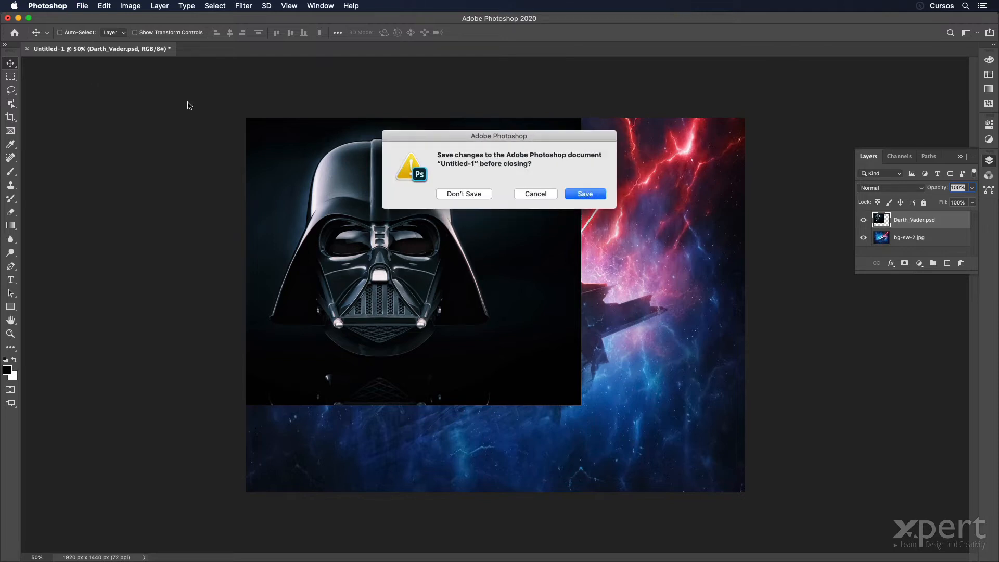
click(474, 193)
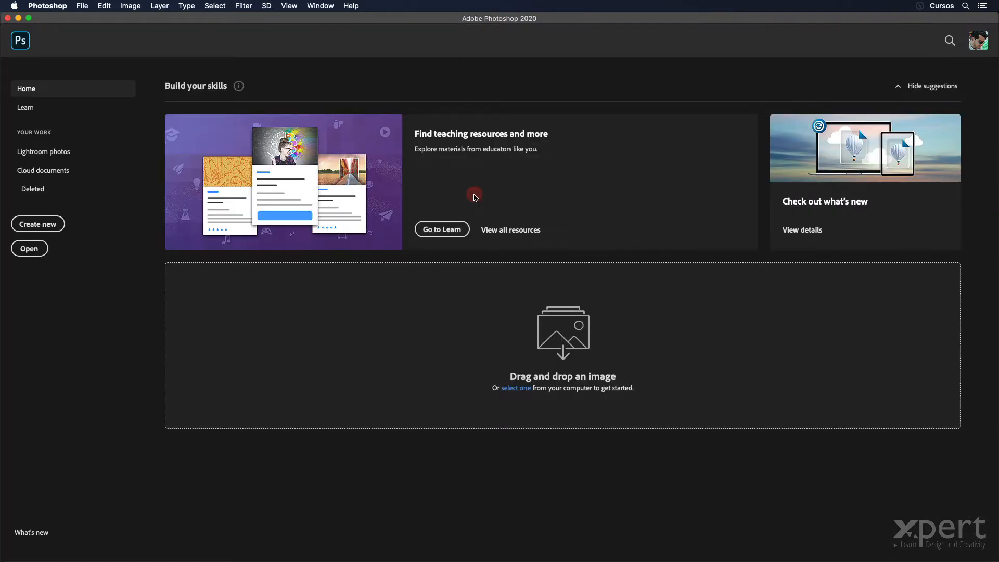
Switch to Finder, dismiss the double-exposure.psd preview, and open Darth_Vader.psd from the Double exposure folder in Photoshop
key(super+Tab)
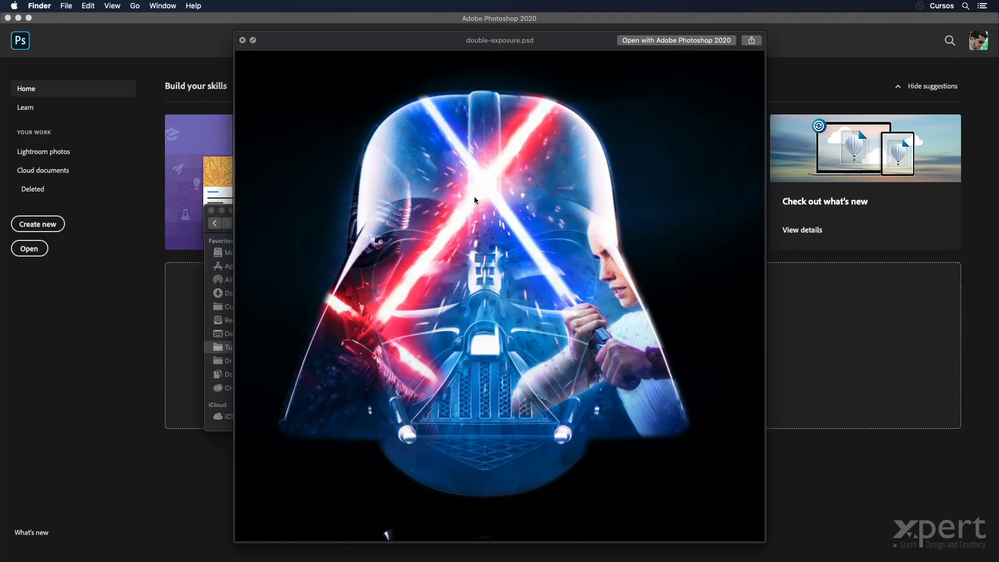
key(space)
click(428, 278)
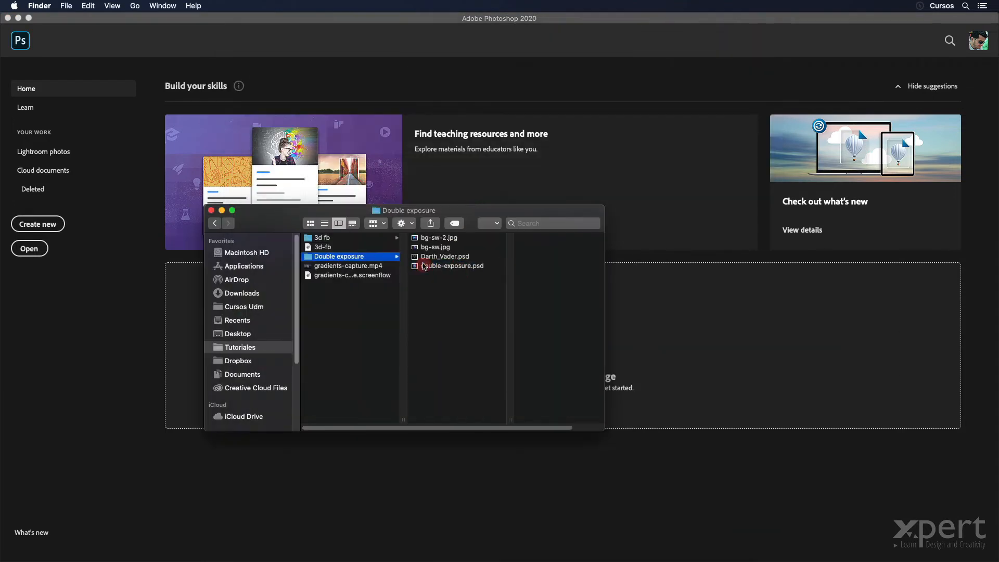
click(434, 257)
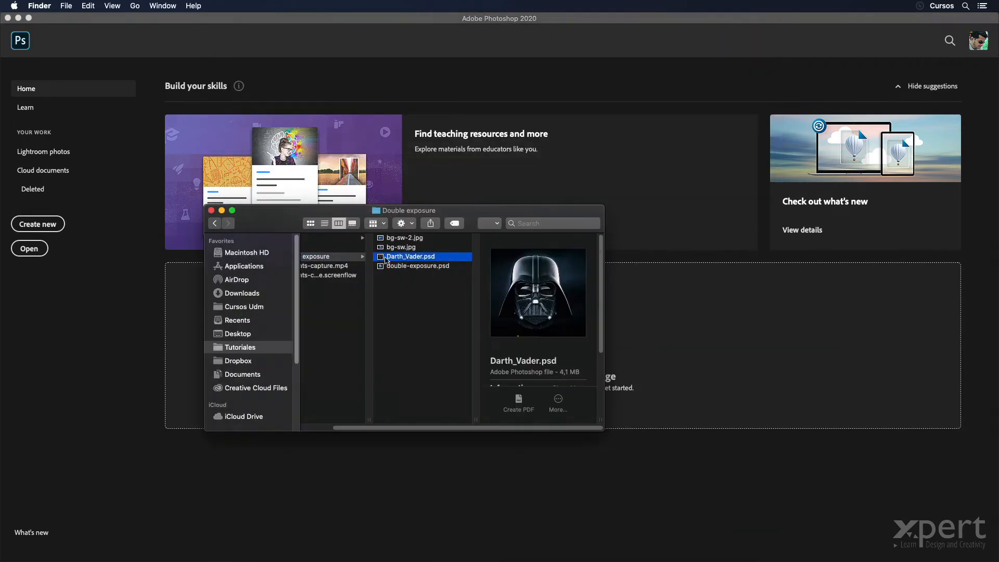
double_click(380, 256)
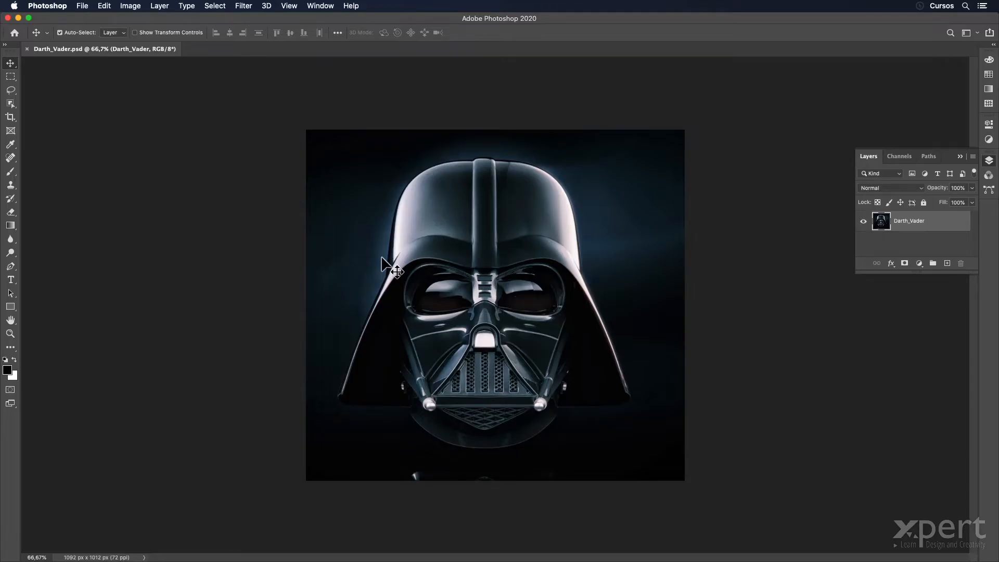
Place bg-sw-2.jpg from Finder into the Darth_Vader document and scale it to about 84% so it covers the canvas
key(super+Tab)
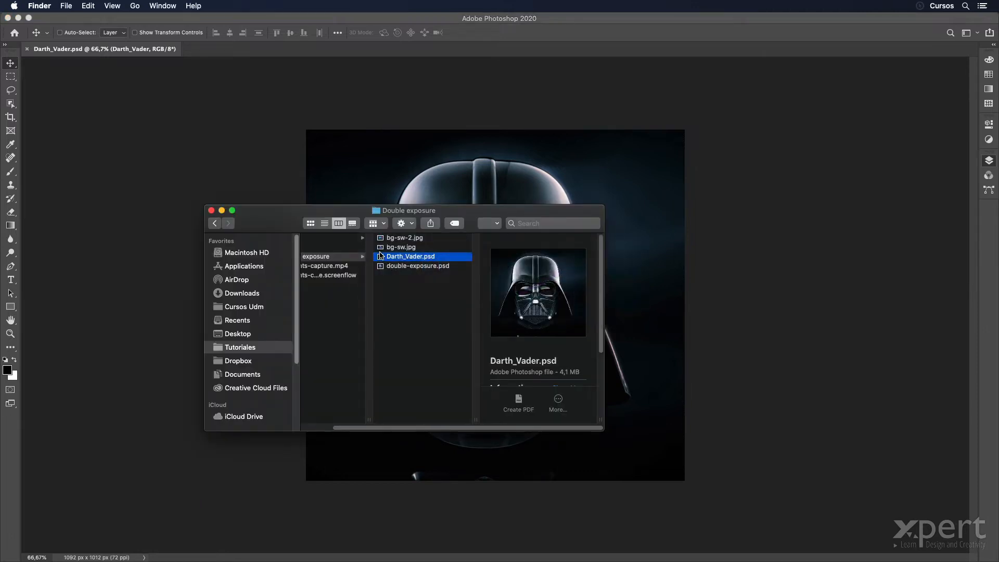
click(382, 239)
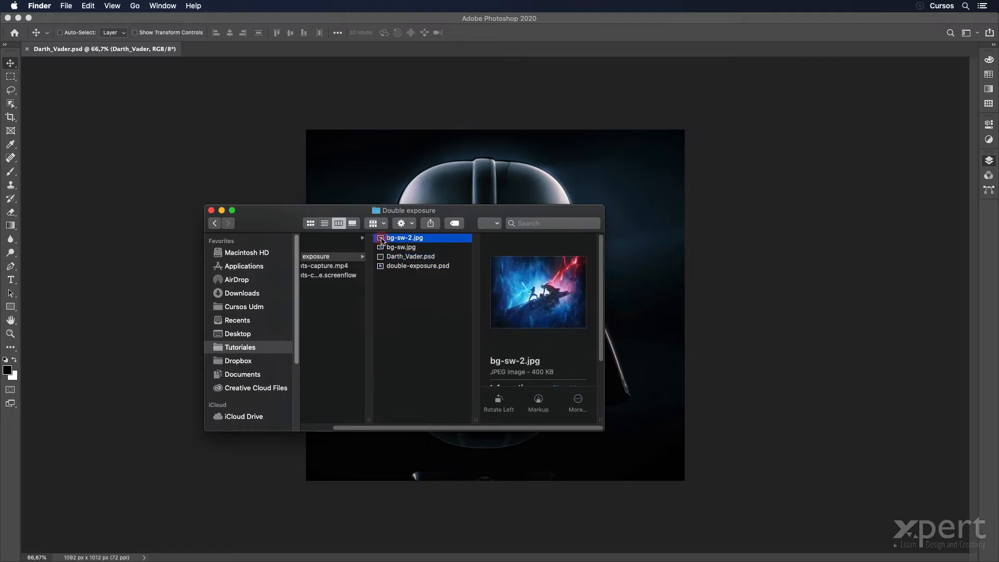
drag(381, 240, 484, 221)
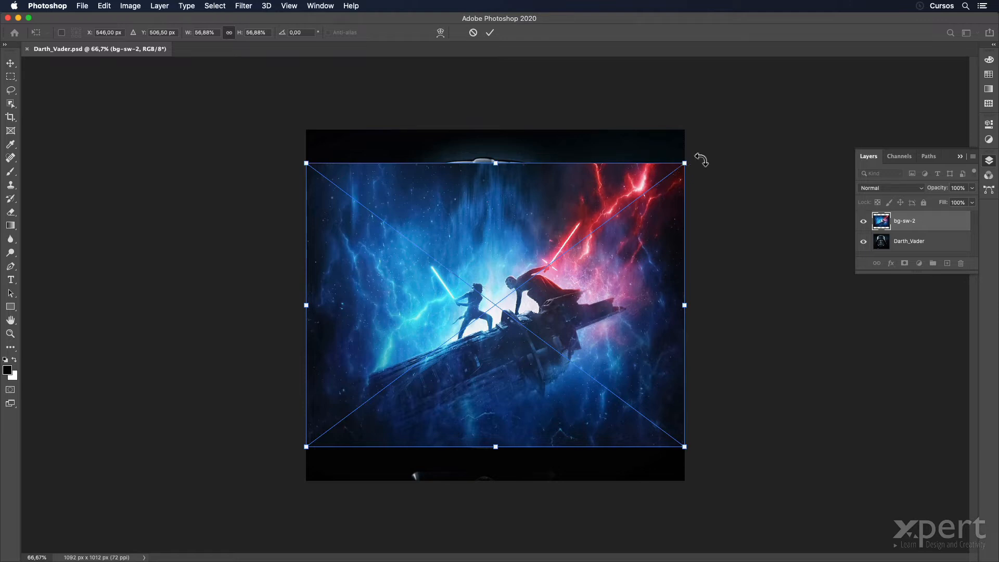
click(685, 163)
drag(684, 163, 785, 112)
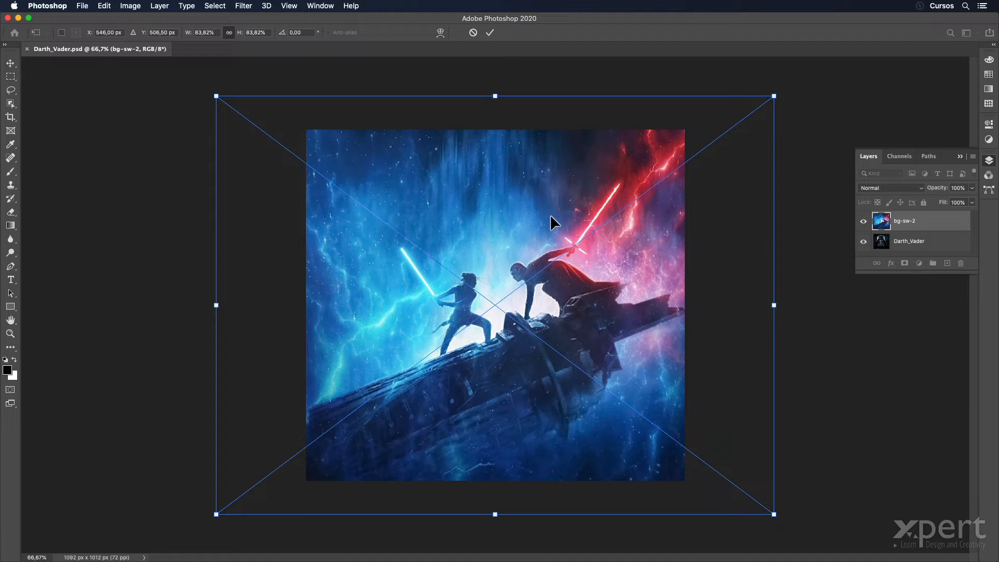
key(Return)
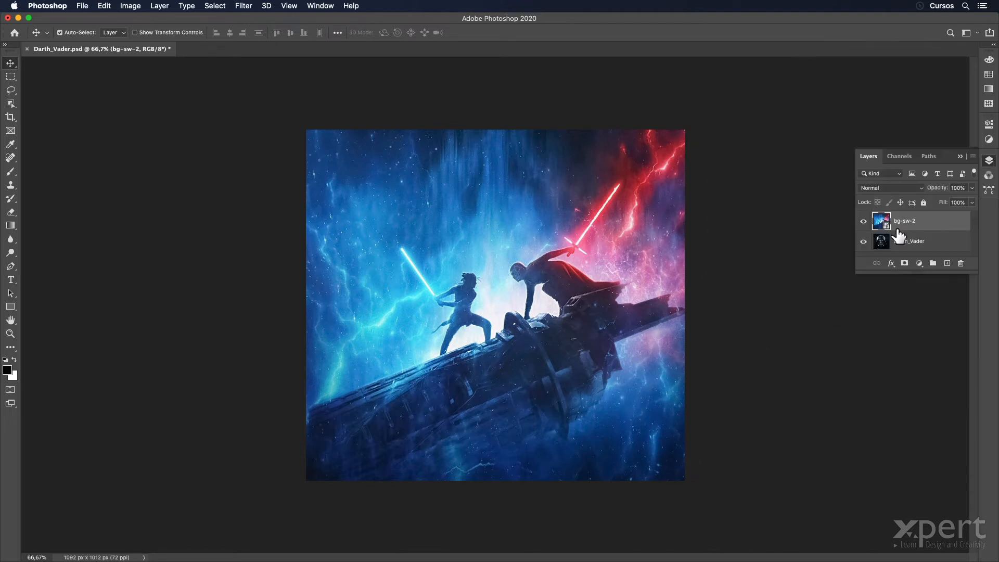
Hide the bg-sw-2 layer, and load the saved Vader path as a selection around the helmet
click(866, 224)
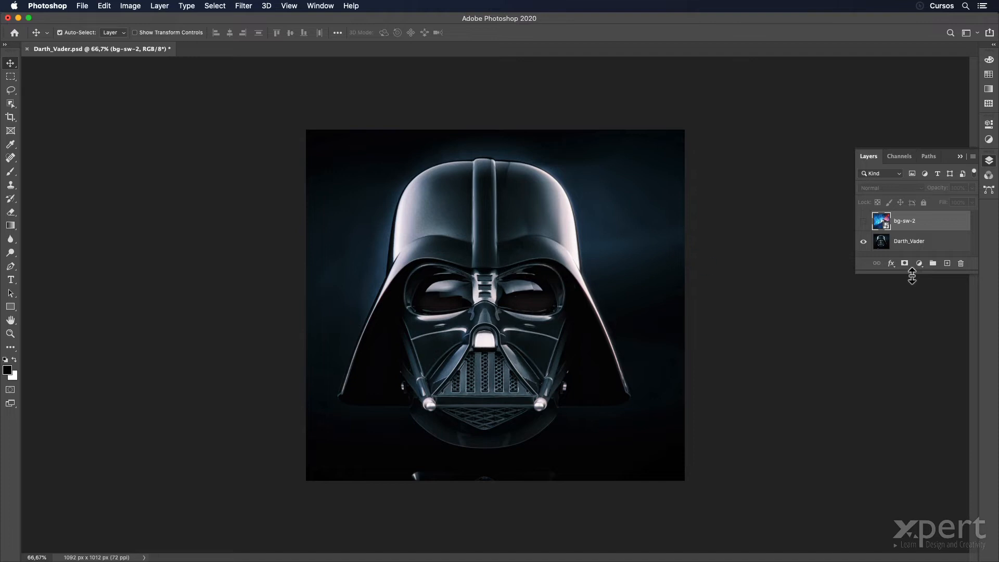
click(912, 242)
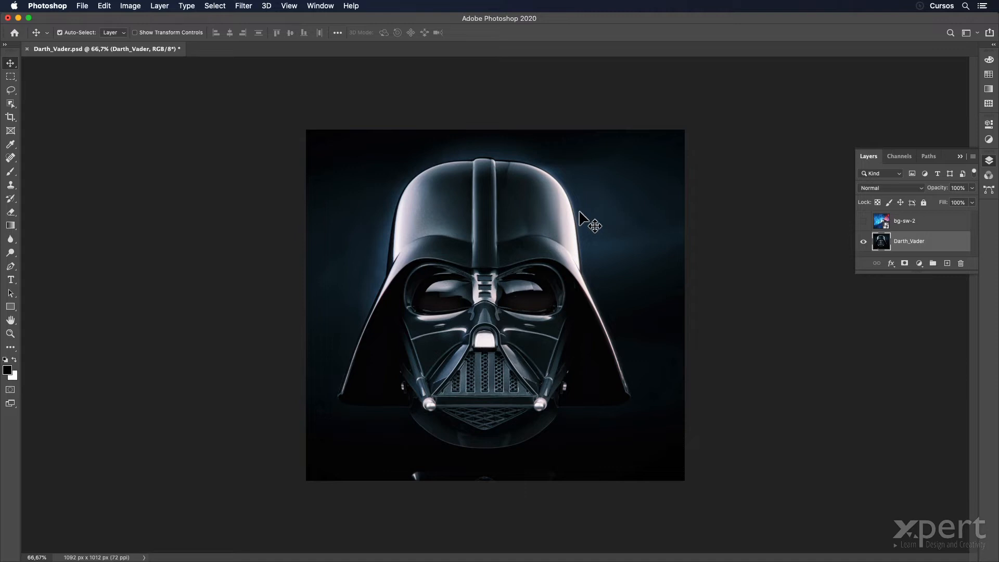
click(920, 159)
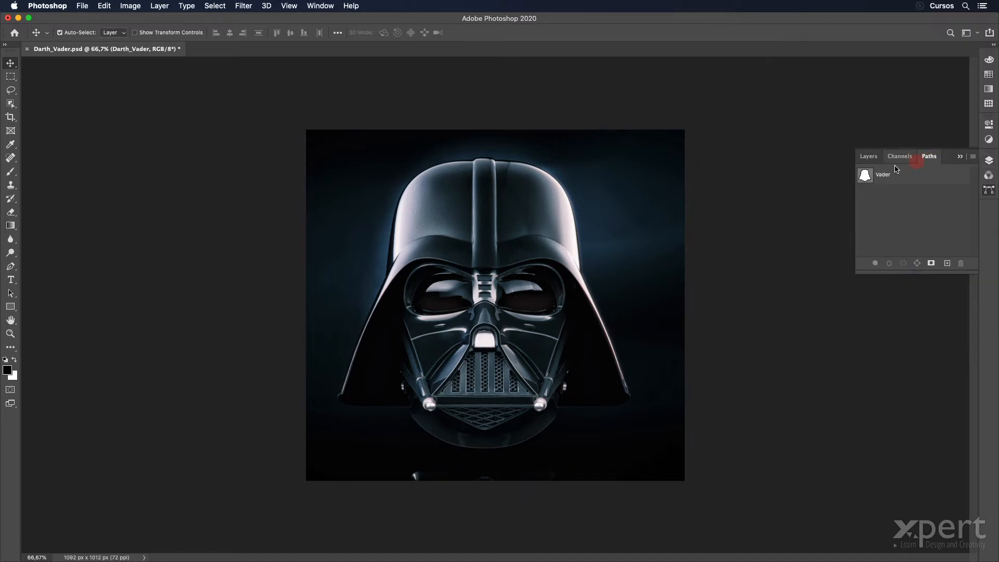
super+click(865, 176)
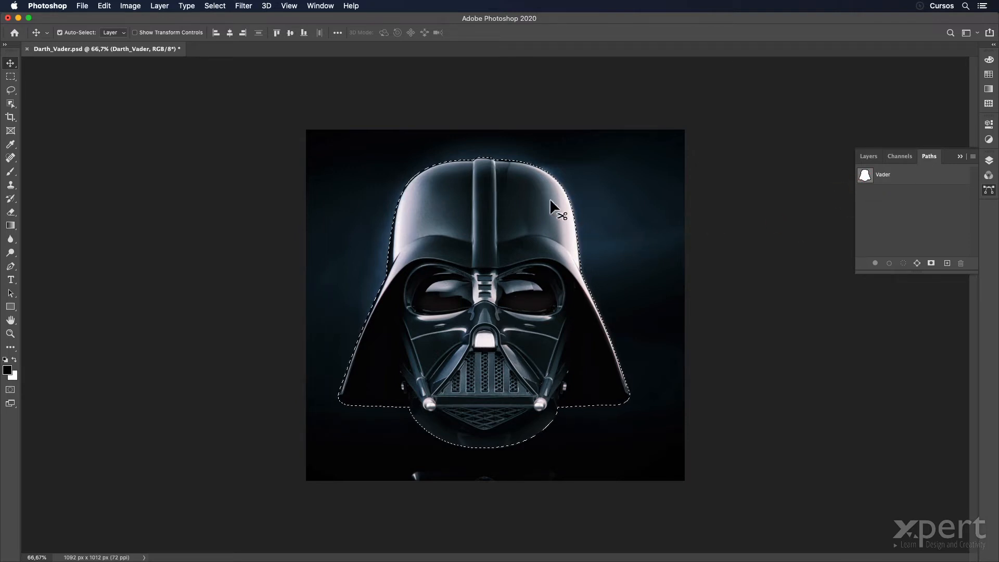
Make the bg-sw-2 layer visible with a layer mask from the helmet selection, and set its blend mode to Screen
click(868, 157)
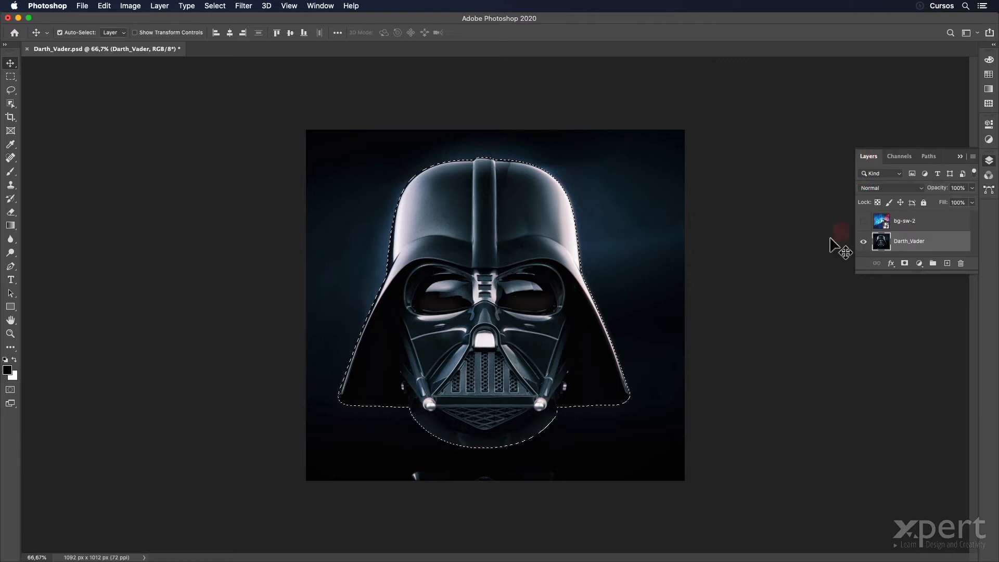
click(908, 222)
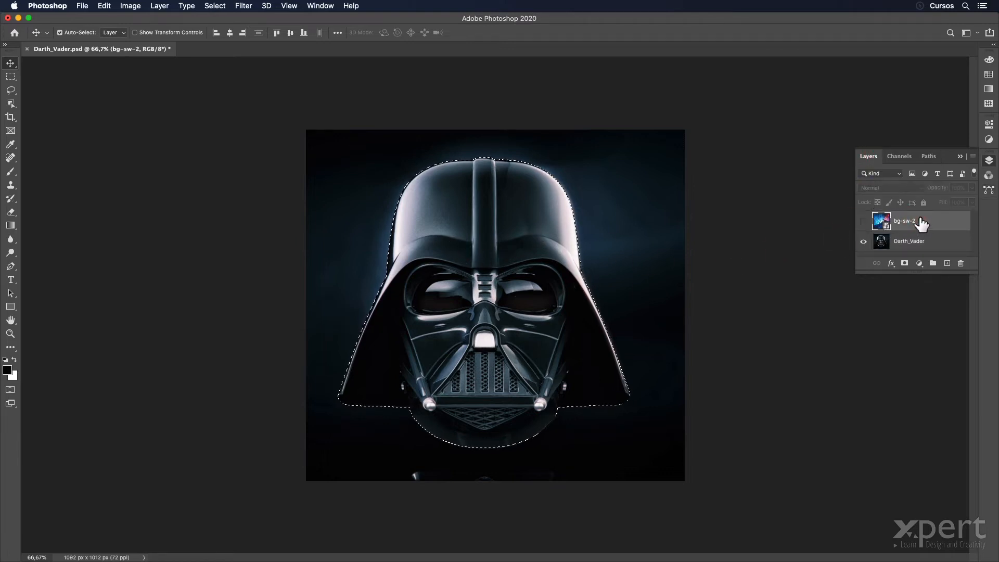
click(865, 222)
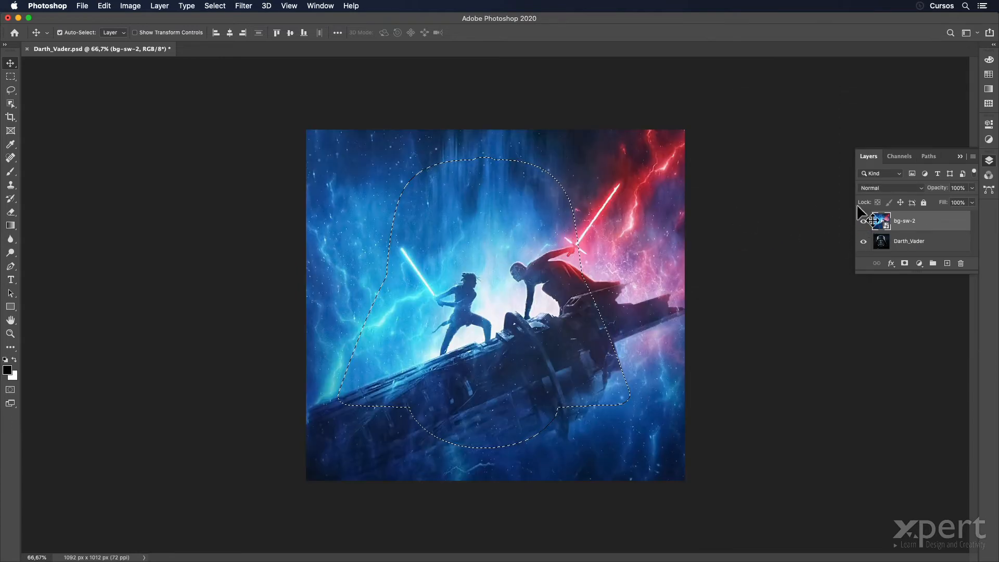
click(905, 263)
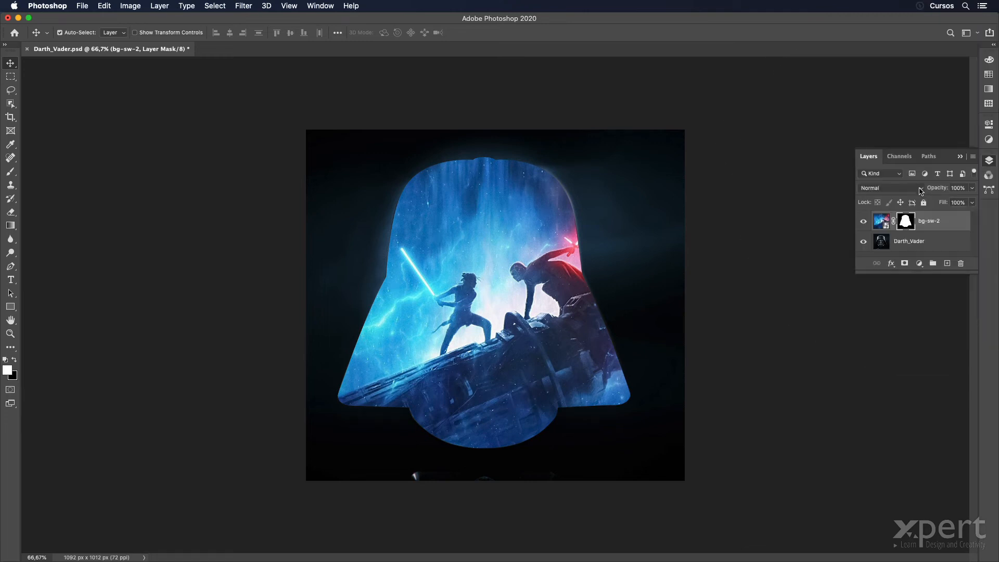
click(920, 191)
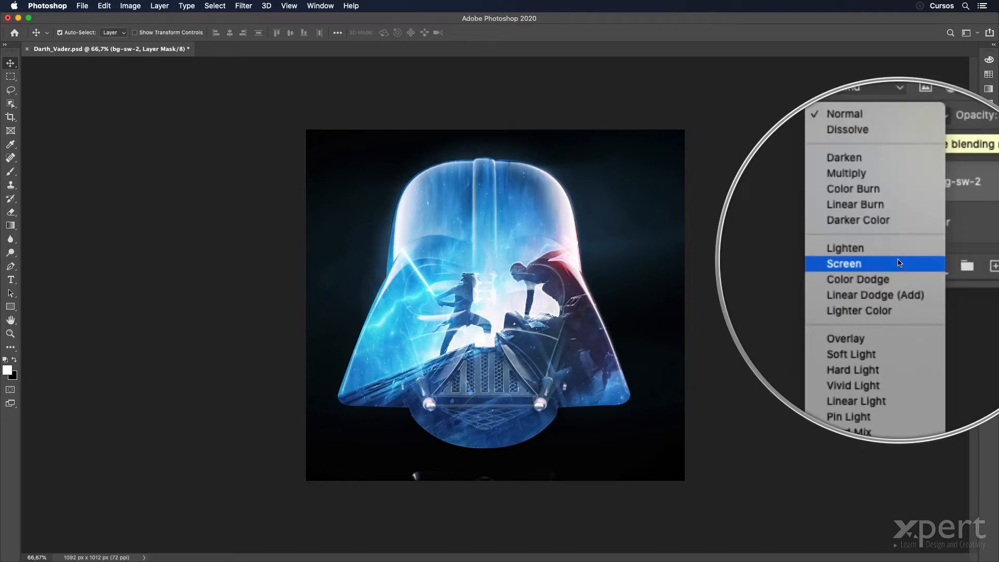
click(899, 263)
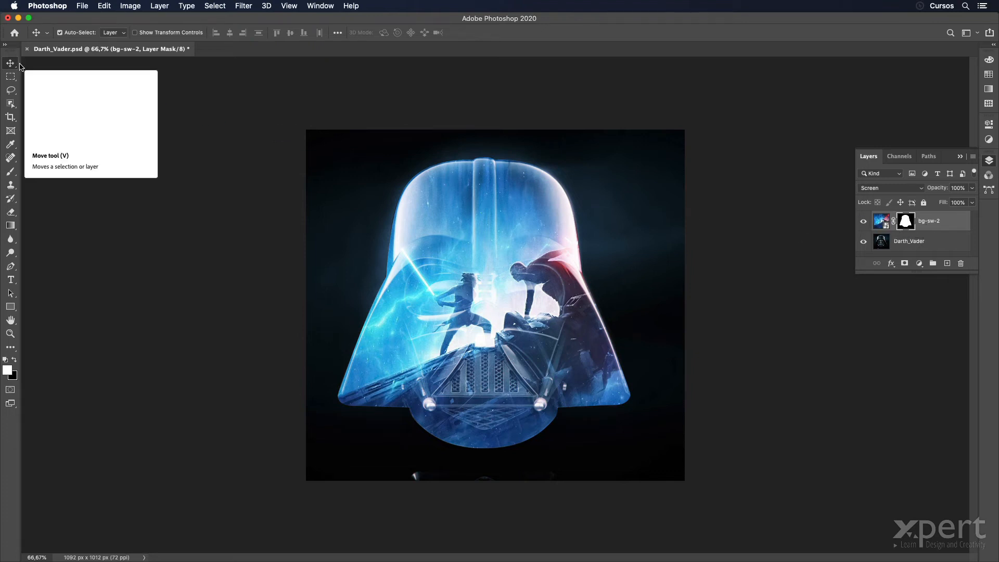
Try moving the bg-sw-2 layer together with its linked mask, and undo the move
drag(536, 281, 445, 282)
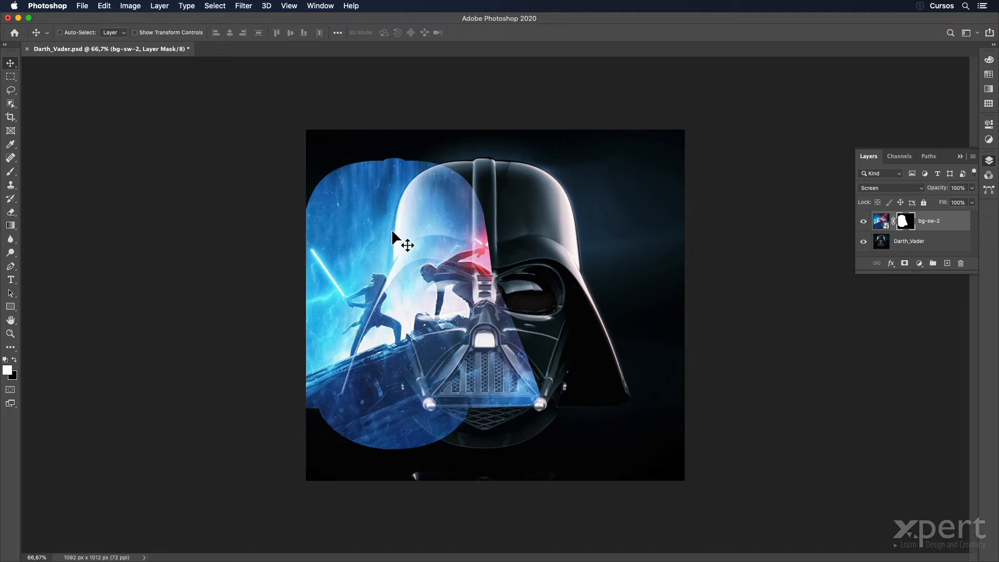
key(super+z)
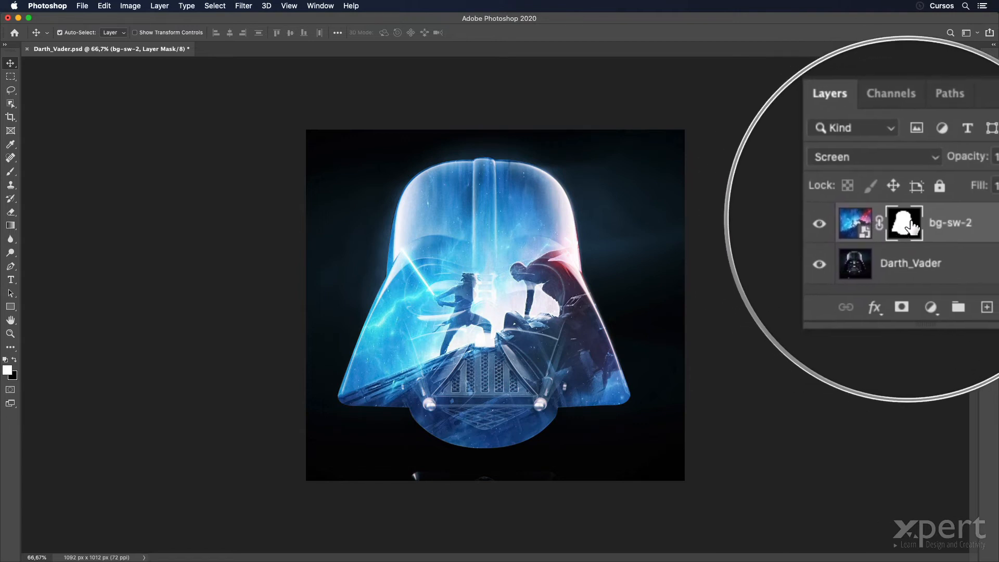
Unlink the mask from the bg-sw-2 layer and shift only the artwork slightly up and to the left inside the helmet
click(879, 223)
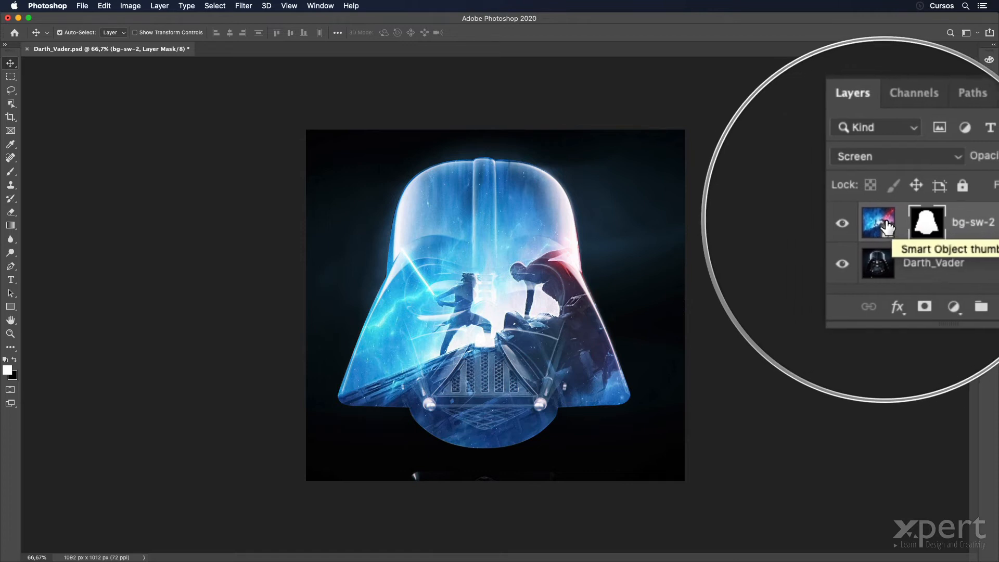
click(885, 228)
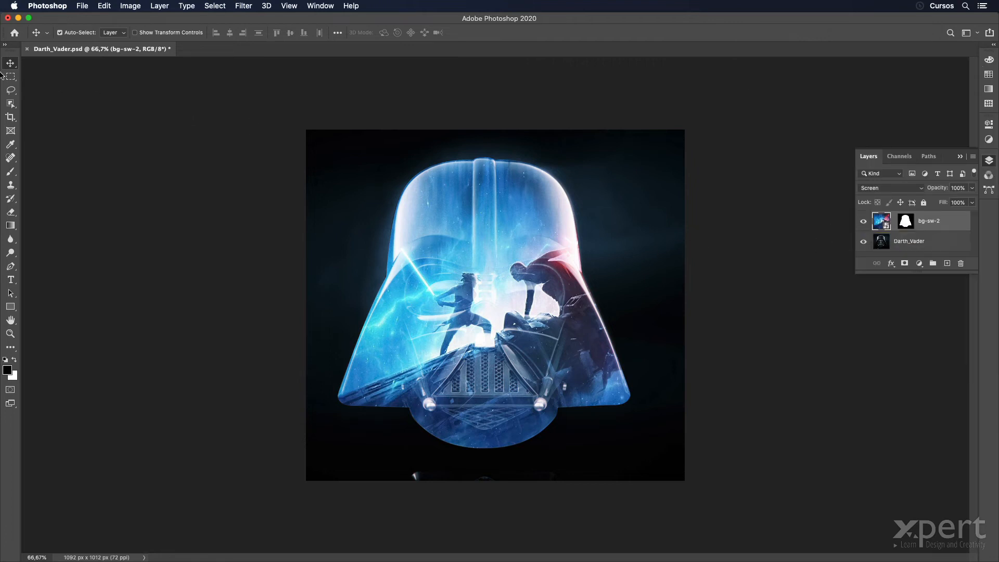
mouse_move(519, 234)
mouse_down()
mouse_move(451, 229)
mouse_move(506, 234)
mouse_move(499, 229)
mouse_up()
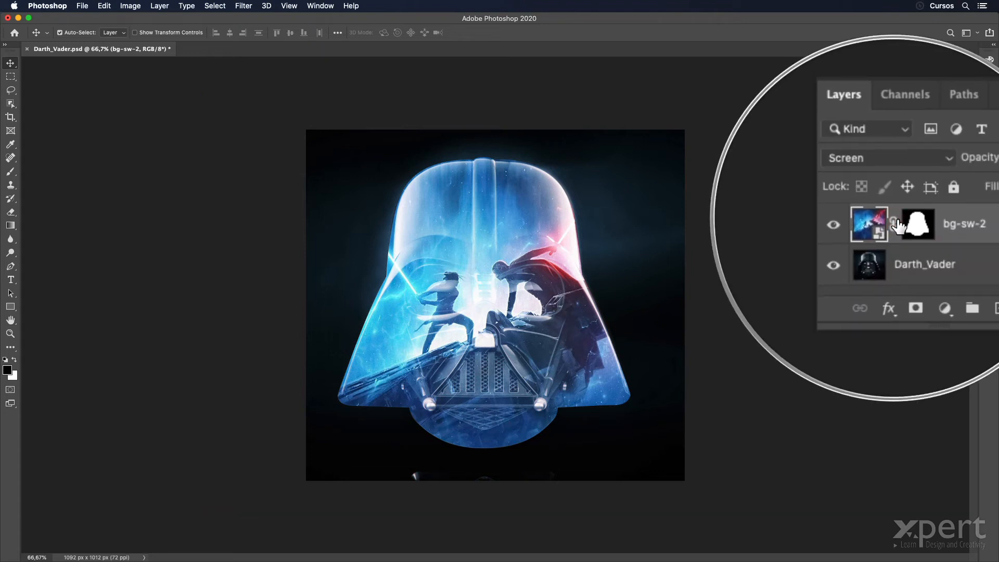
Try moving the bg-sw-2 artwork and its relinked mask together off the helmet, and undo the move
drag(534, 239, 407, 264)
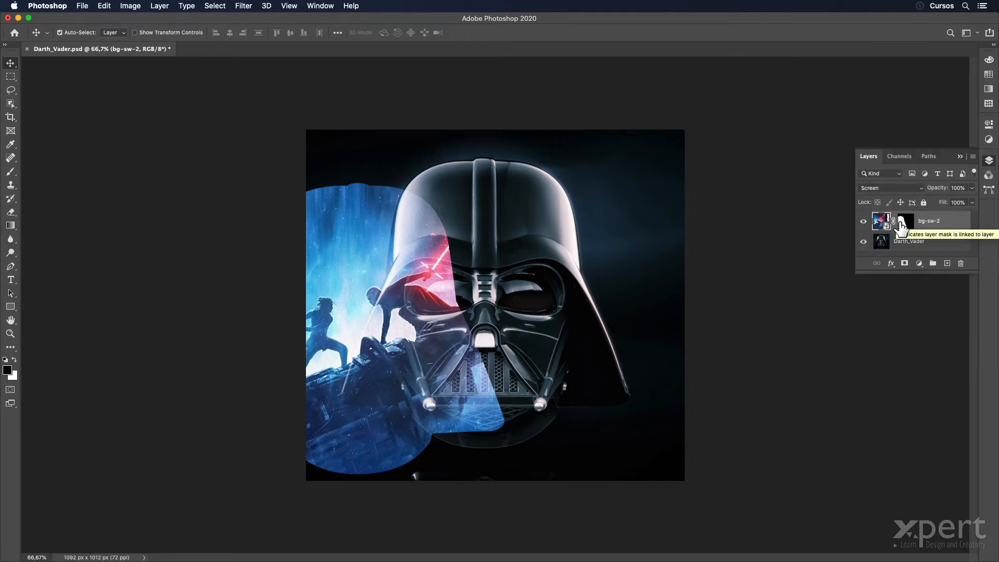
key(super+z)
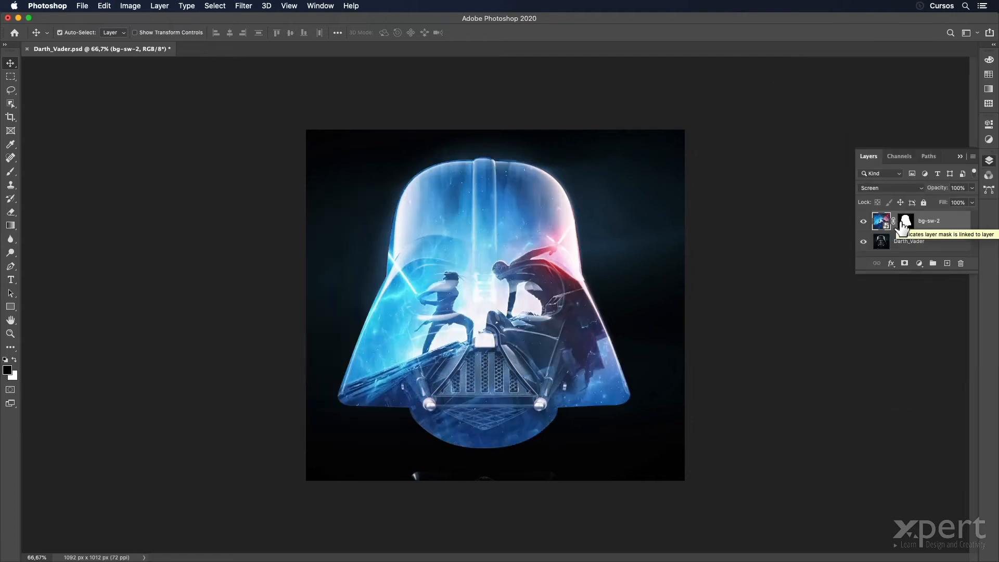
Add a Brightness/Contrast adjustment layer directly above the Darth_Vader layer and set its contrast to 100
click(909, 242)
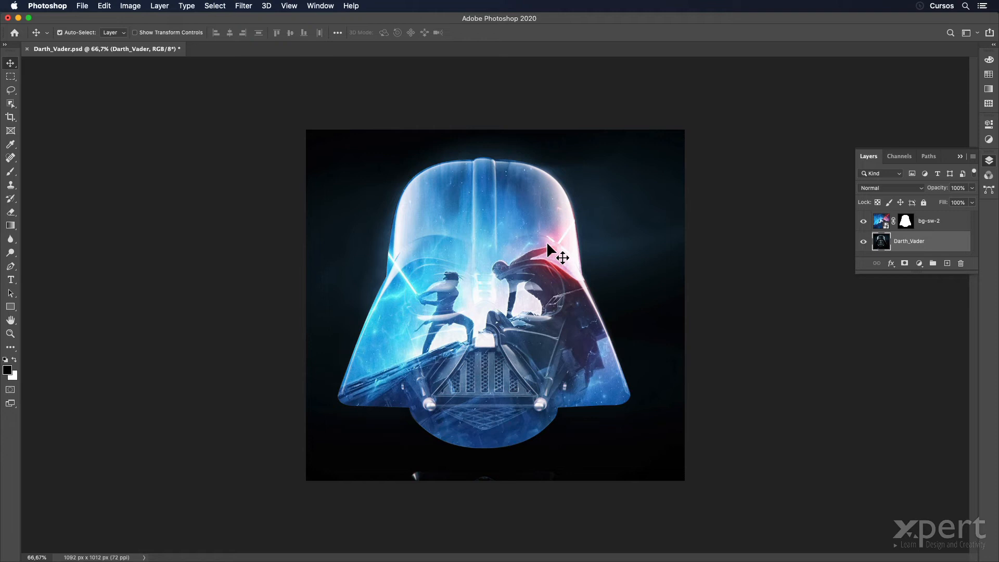
click(918, 264)
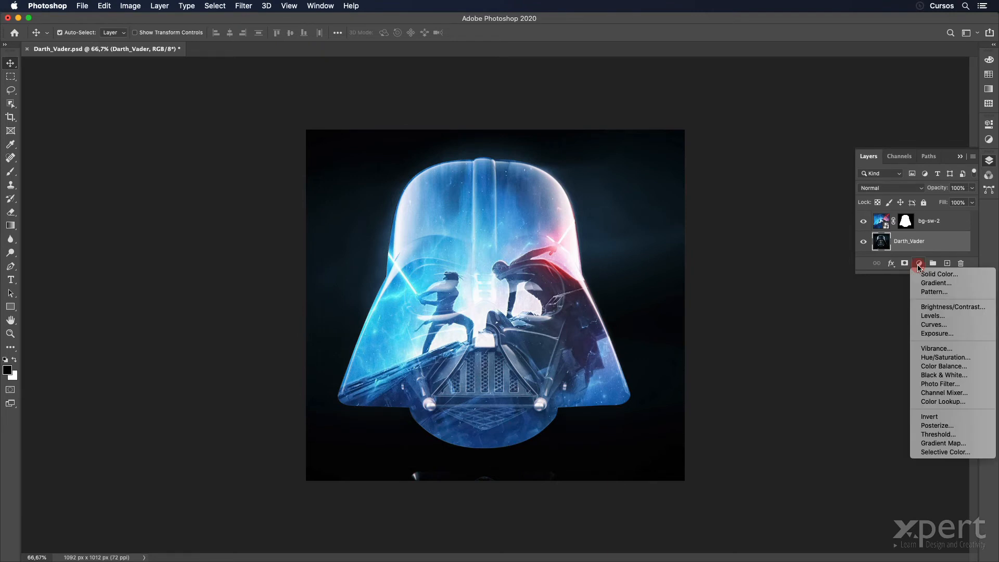
click(958, 306)
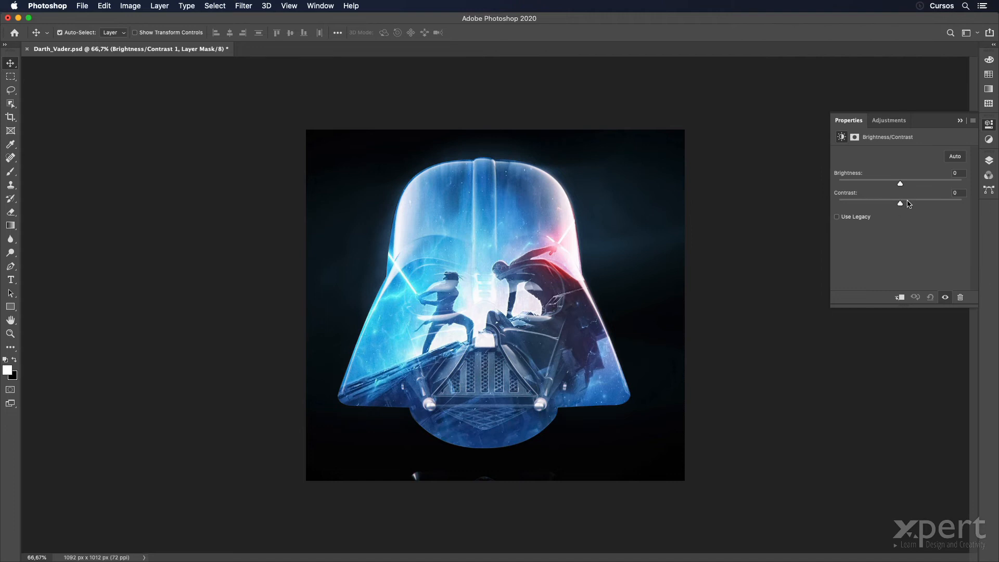
drag(901, 206, 983, 211)
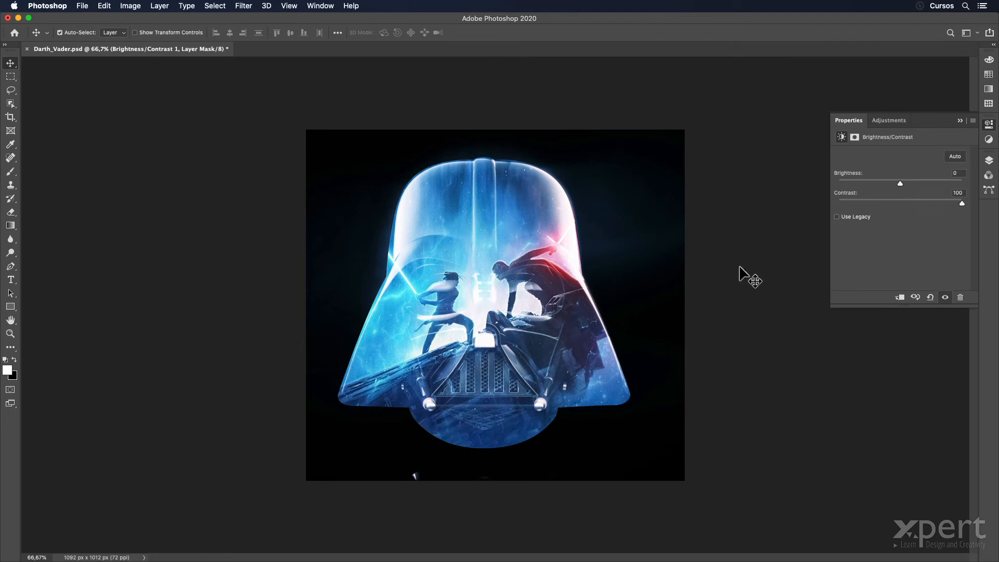
mouse_move(962, 203)
mouse_down()
mouse_move(893, 203)
mouse_move(997, 212)
mouse_move(904, 216)
mouse_move(987, 210)
mouse_up()
Toggle the Brightness/Contrast layer's visibility to compare the image with and without the adjustment
click(989, 159)
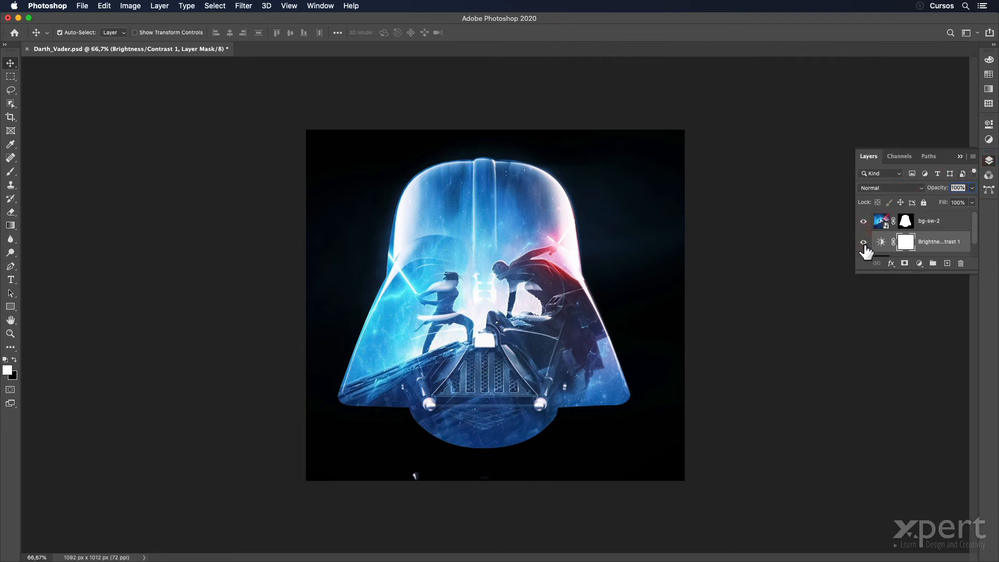
click(863, 242)
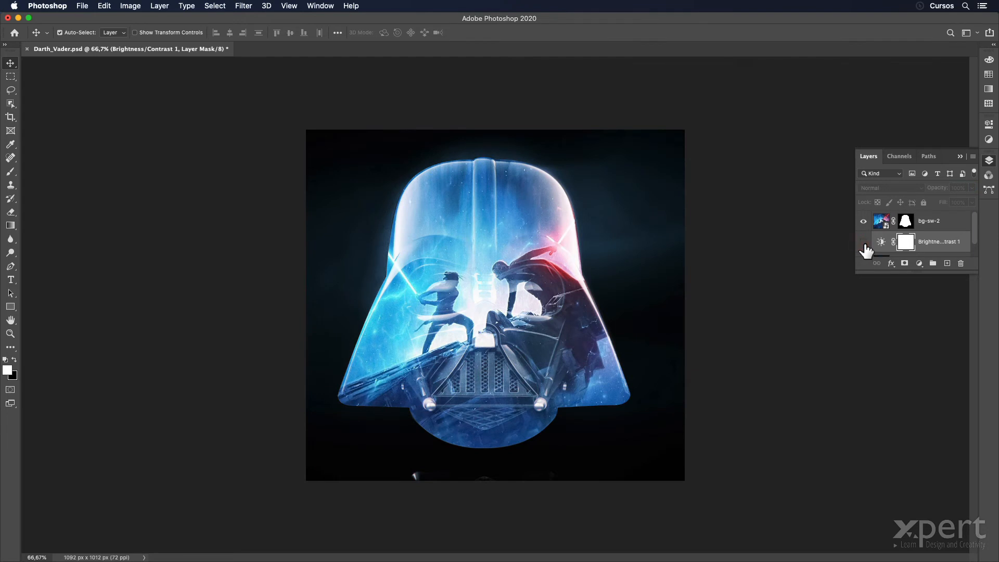
click(863, 242)
click(863, 243)
click(863, 243)
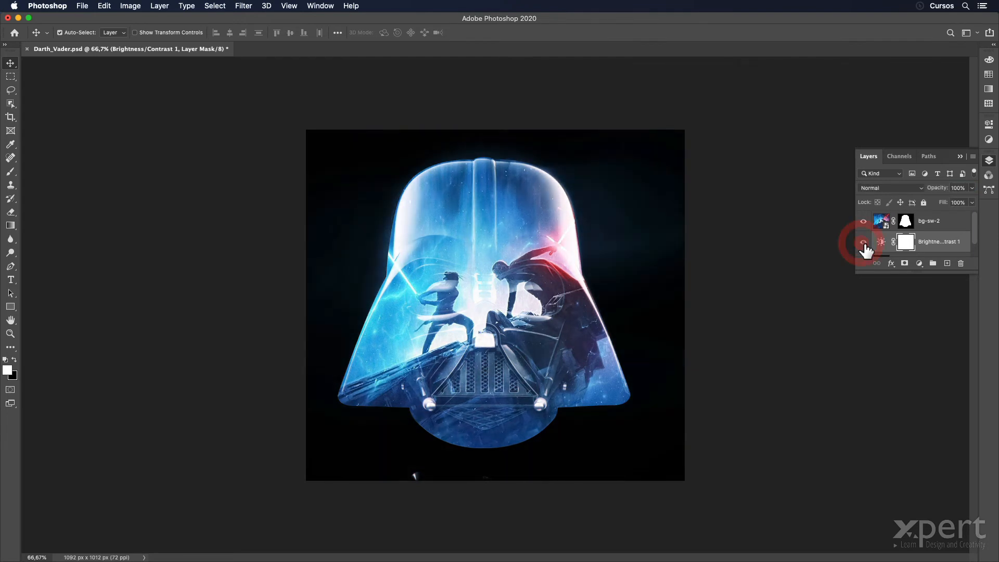
Add a Hue/Saturation adjustment layer above the bg-sw-2 layer and set its saturation to +30
drag(926, 271, 926, 307)
click(905, 291)
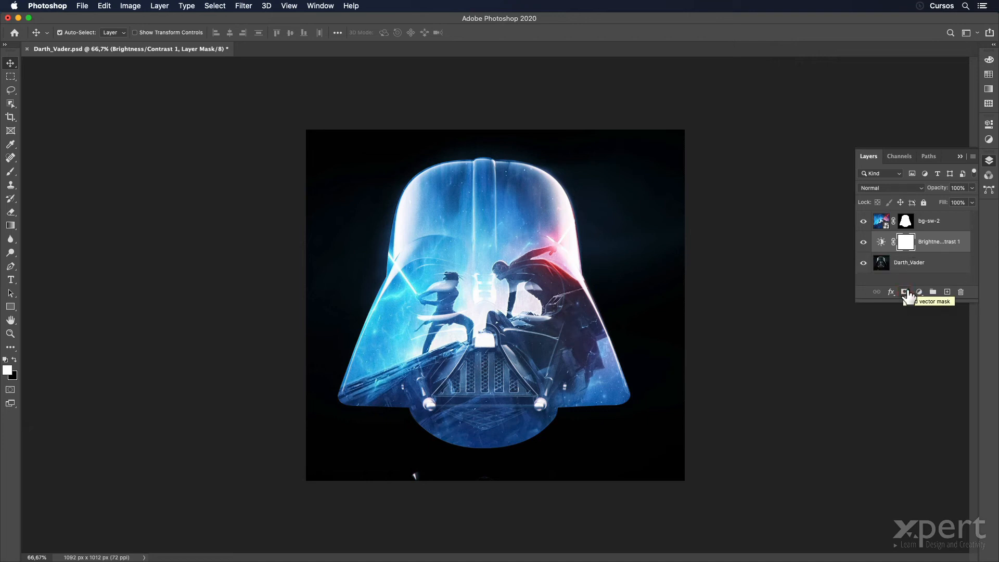
click(885, 223)
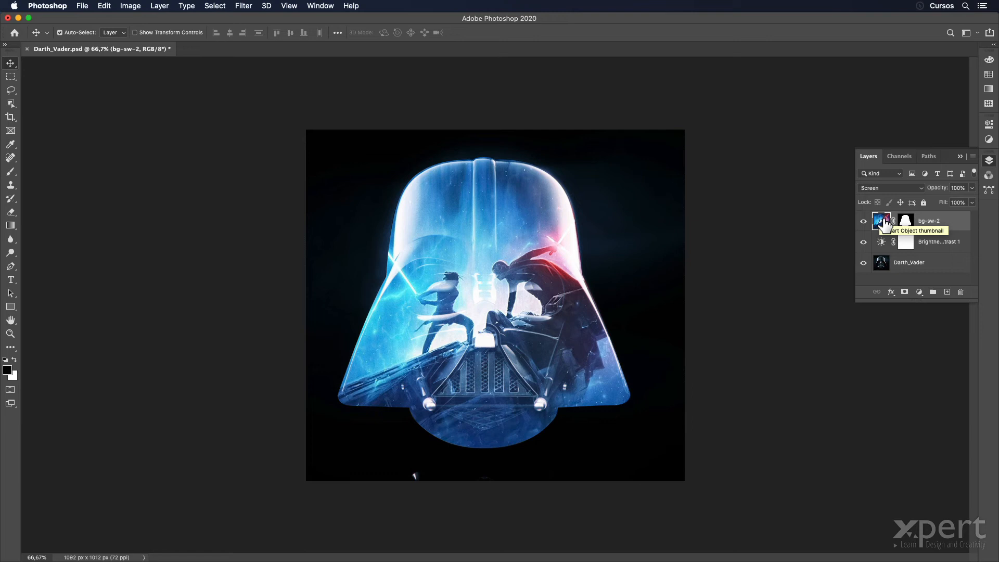
click(919, 292)
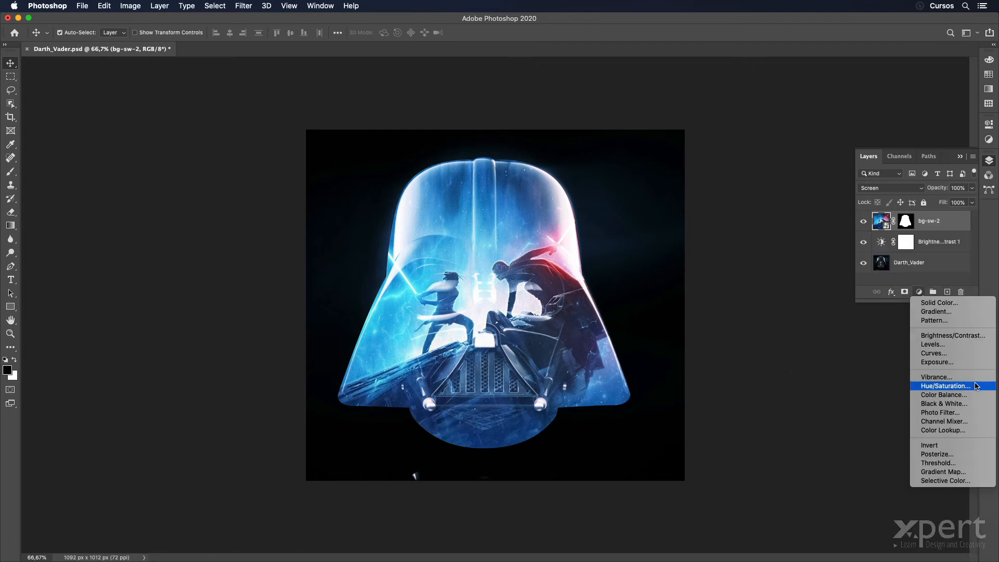
click(945, 386)
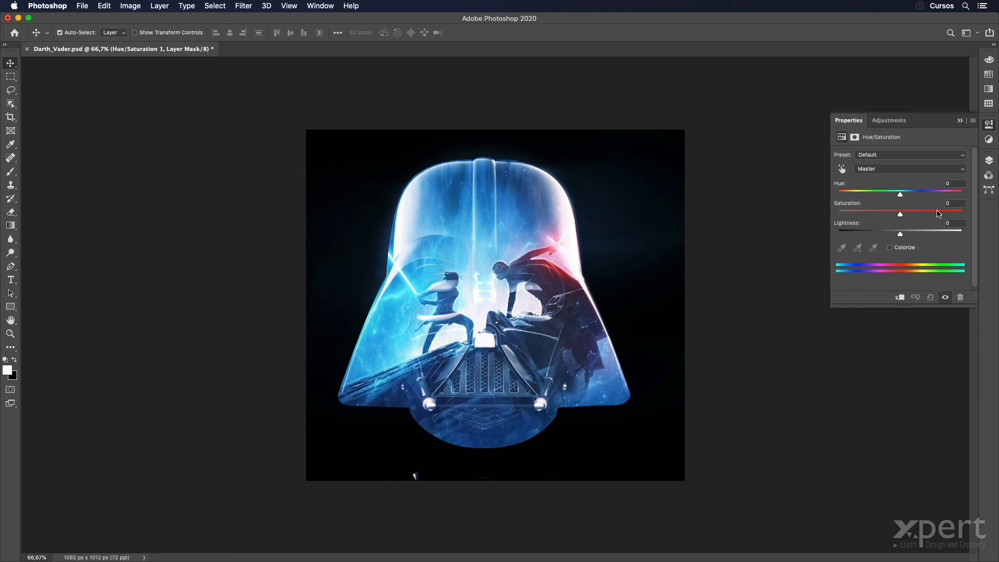
click(952, 204)
text(30)
Toggle the Hue/Saturation layer's visibility to compare the colours with and without the adjustment
click(988, 160)
click(864, 222)
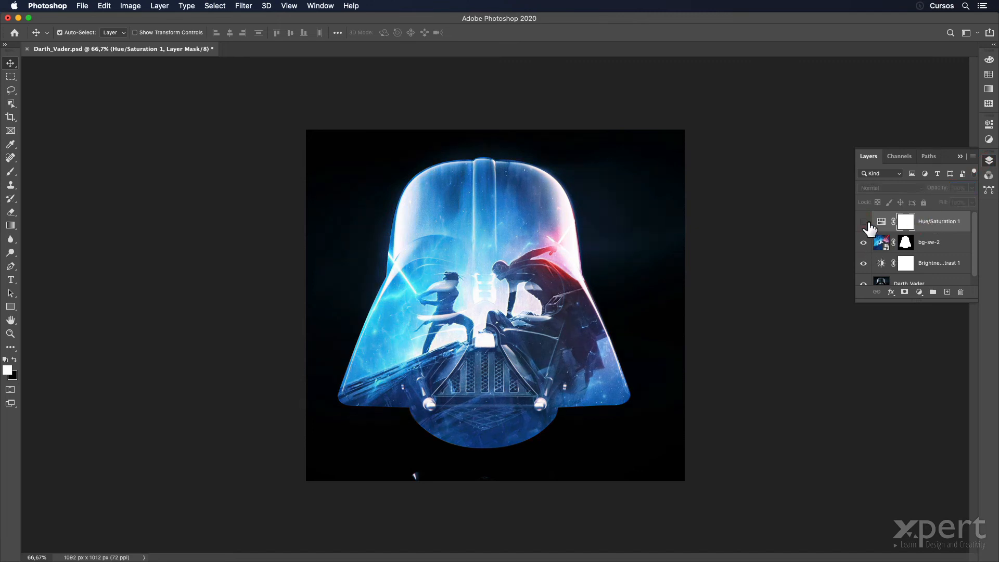
click(864, 222)
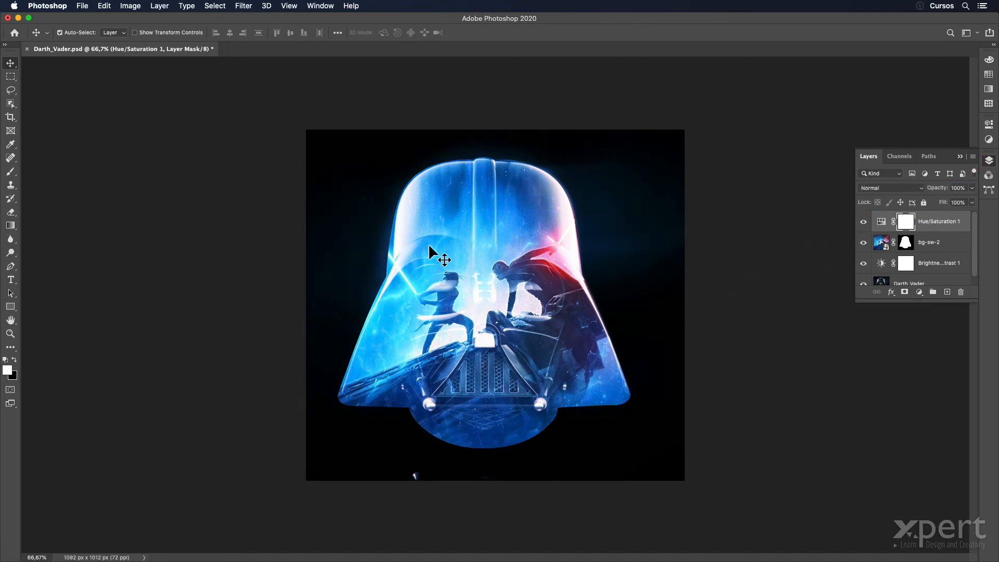
Try lowering the Hue/Saturation layer's saturation to -29, and undo the change
double_click(877, 223)
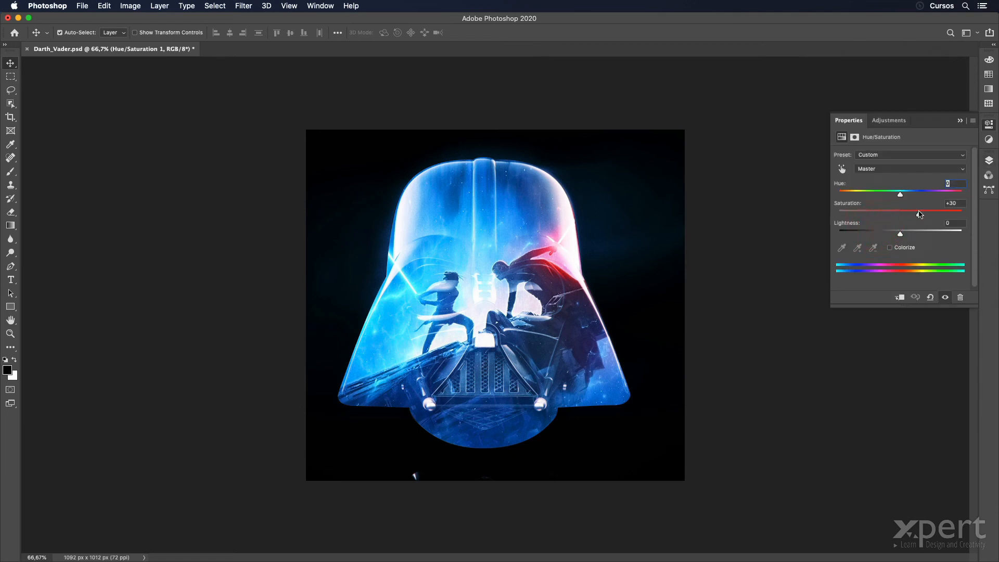
drag(919, 219, 883, 219)
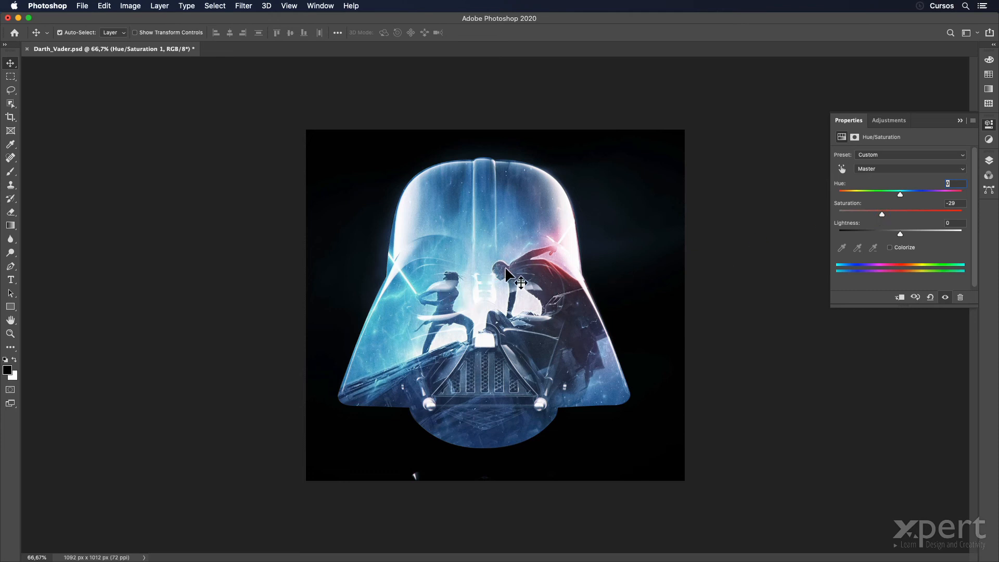
click(993, 162)
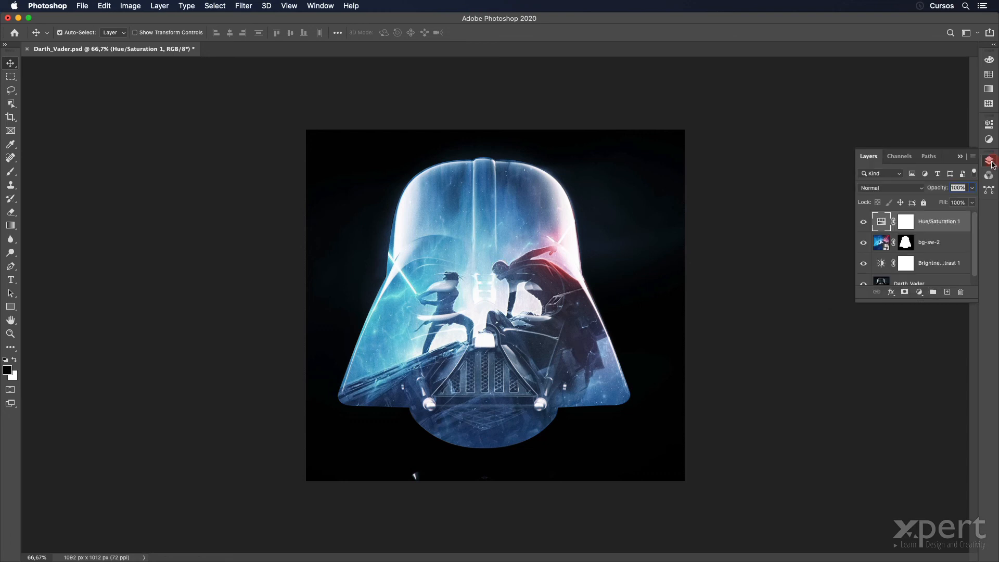
key(super+z)
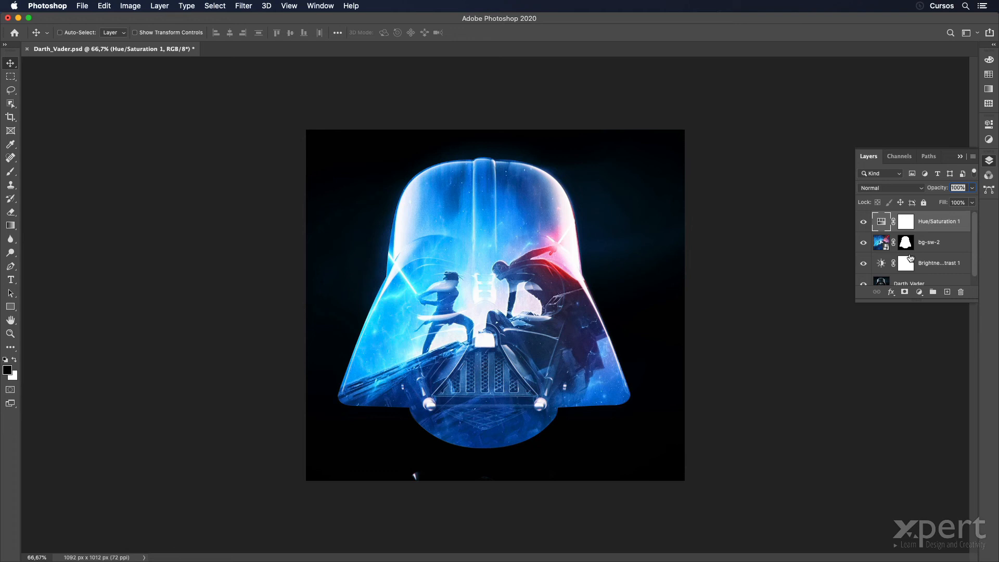
Place bg-sw.jpg from the Double exposure folder in Finder into the Darth_Vader document, scaled to 66.14% about its centre
key(super+Tab)
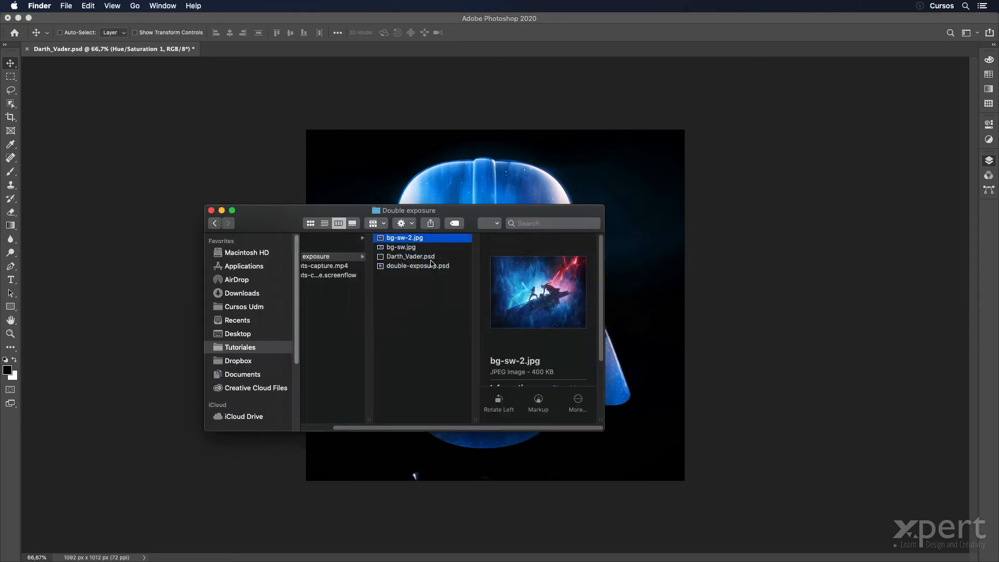
click(401, 248)
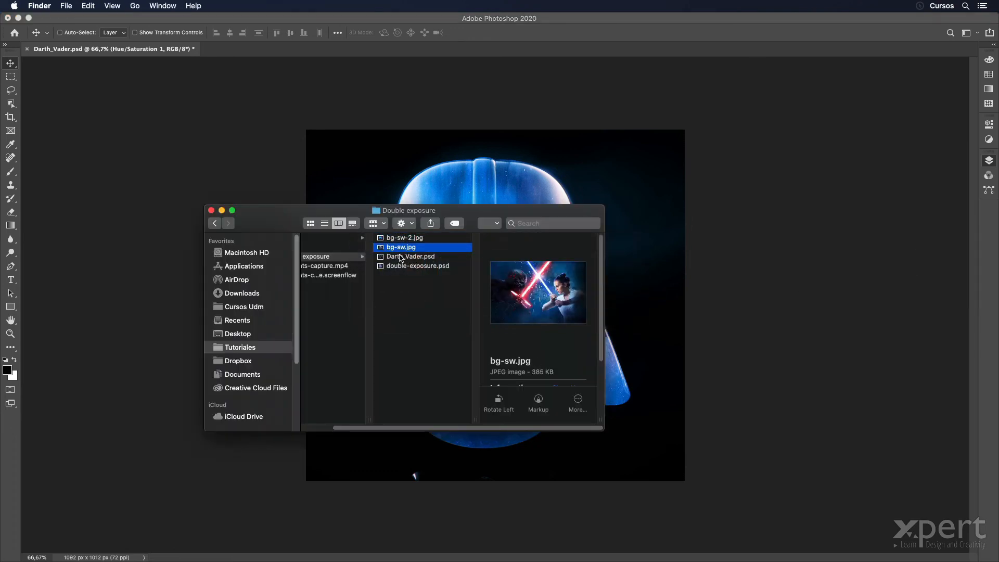
drag(383, 249, 575, 184)
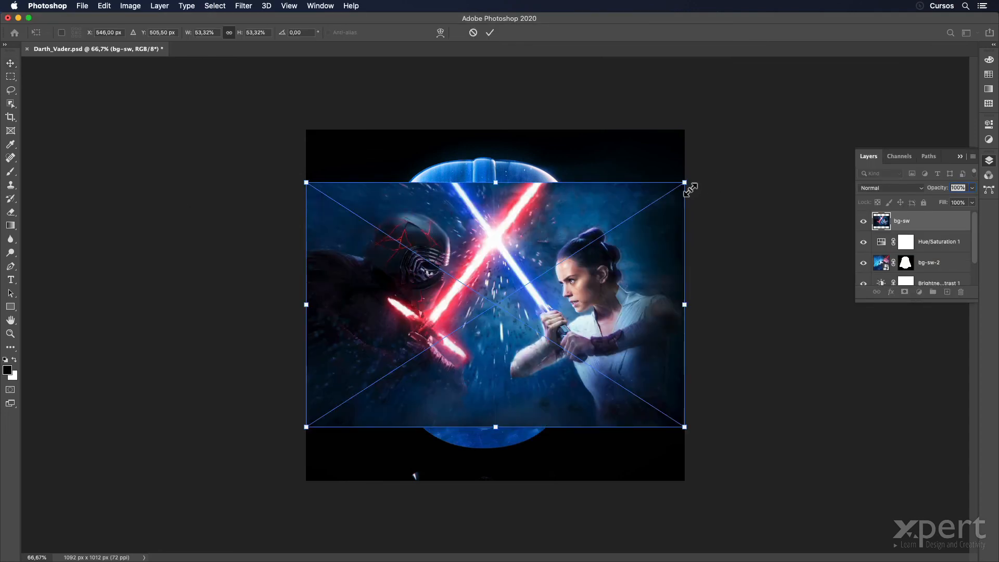
drag(685, 183, 731, 154)
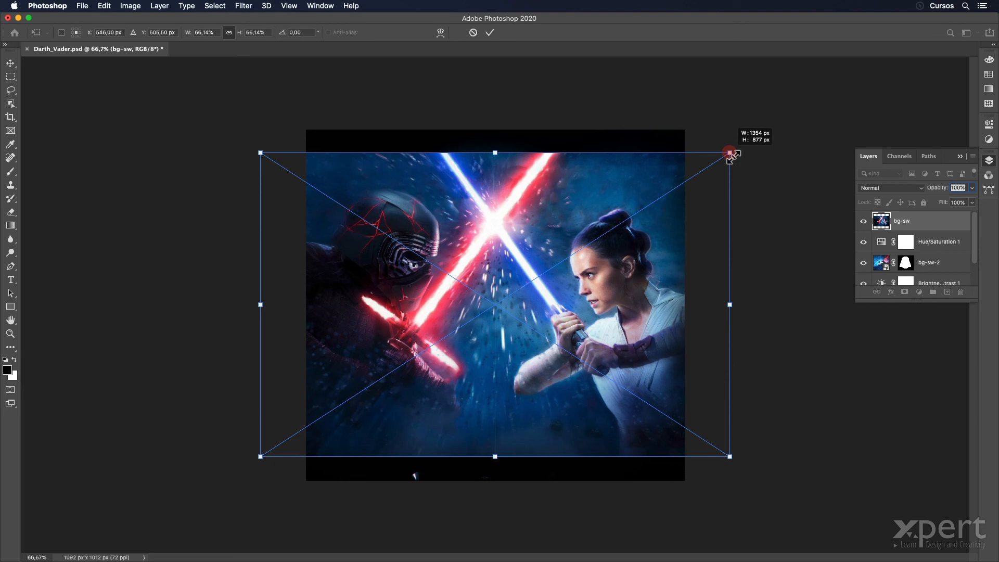
drag(731, 154, 731, 154)
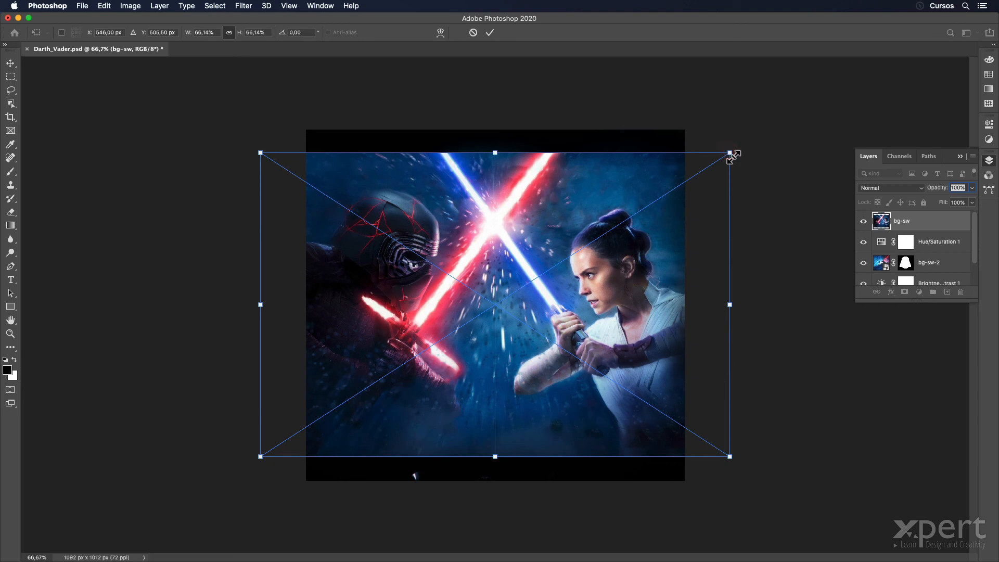
key(Return)
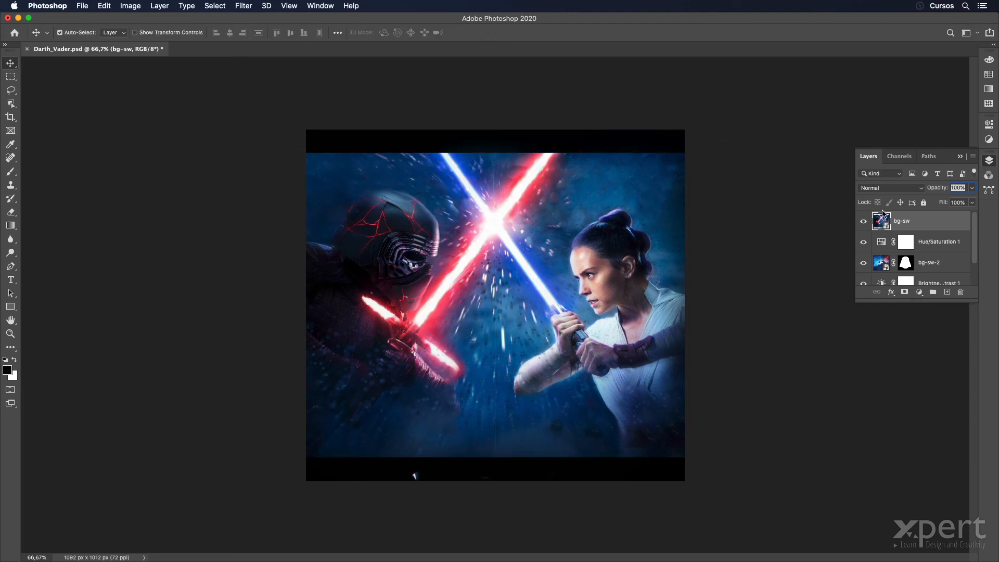
Move the bg-sw layer below the Hue/Saturation layer, and hide bg-sw-2 while keeping bg-sw visible
drag(905, 225, 910, 256)
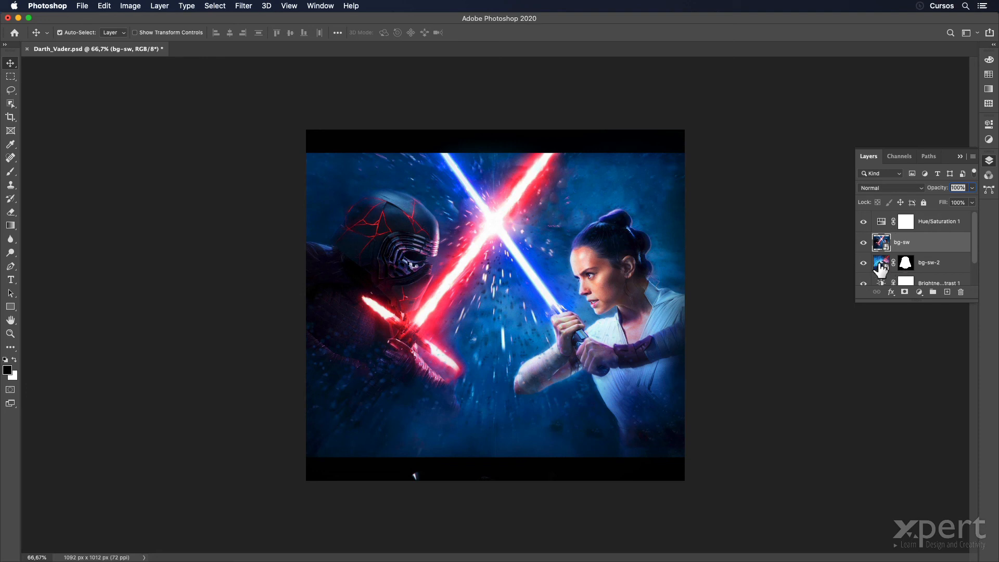
click(863, 242)
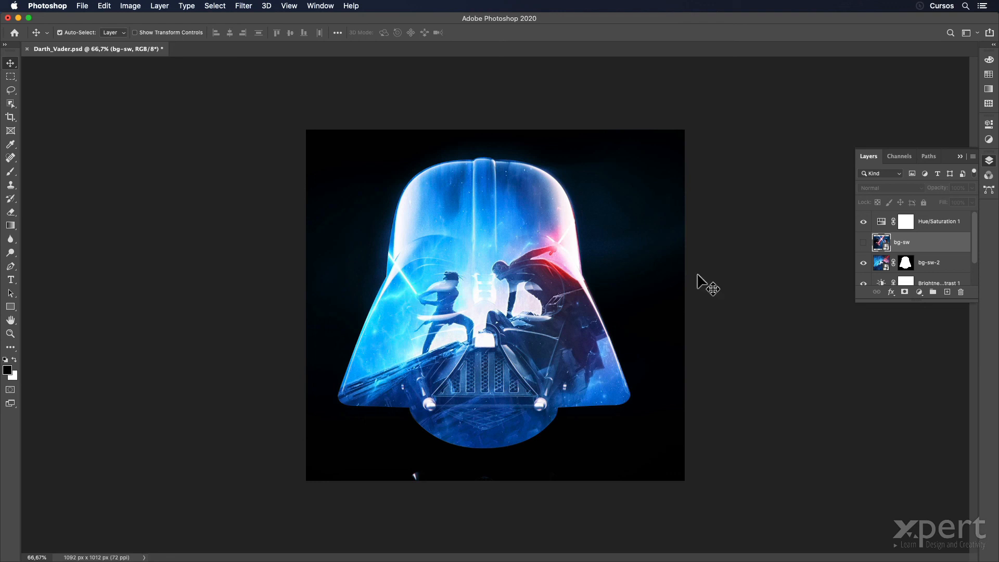
click(863, 263)
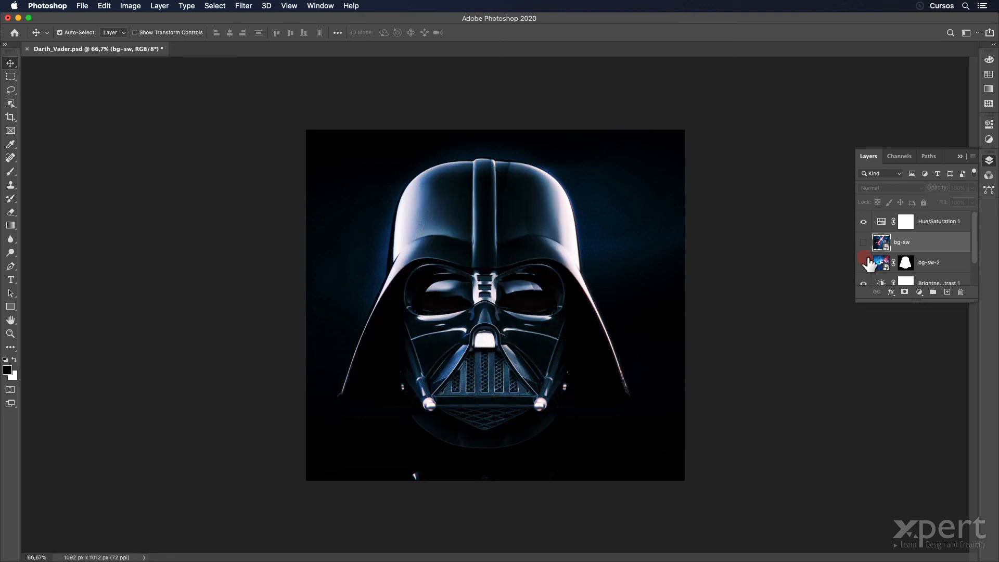
click(863, 242)
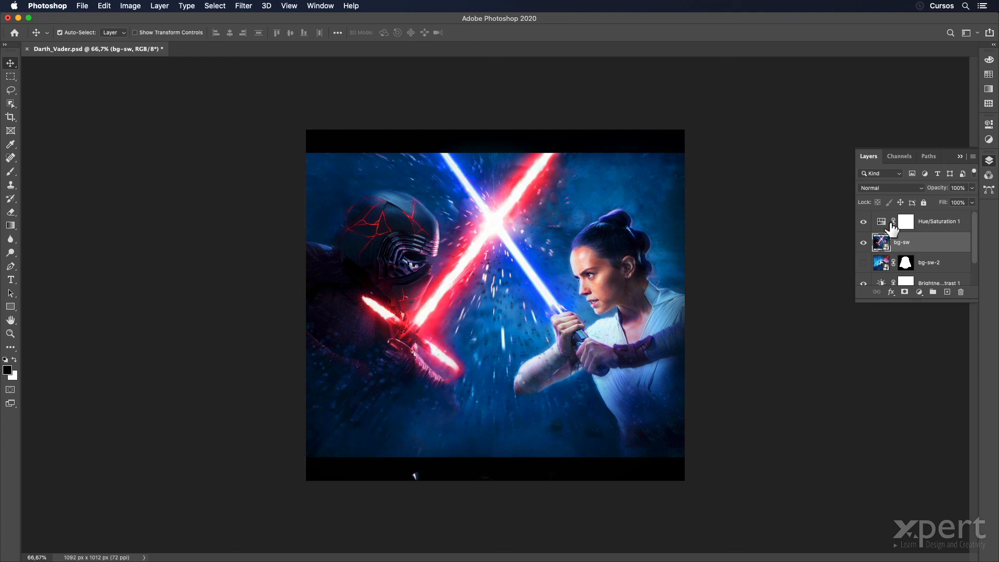
Set the bg-sw layer's blend mode to Screen and mask it with a selection loaded from bg-sw-2's layer mask
click(890, 188)
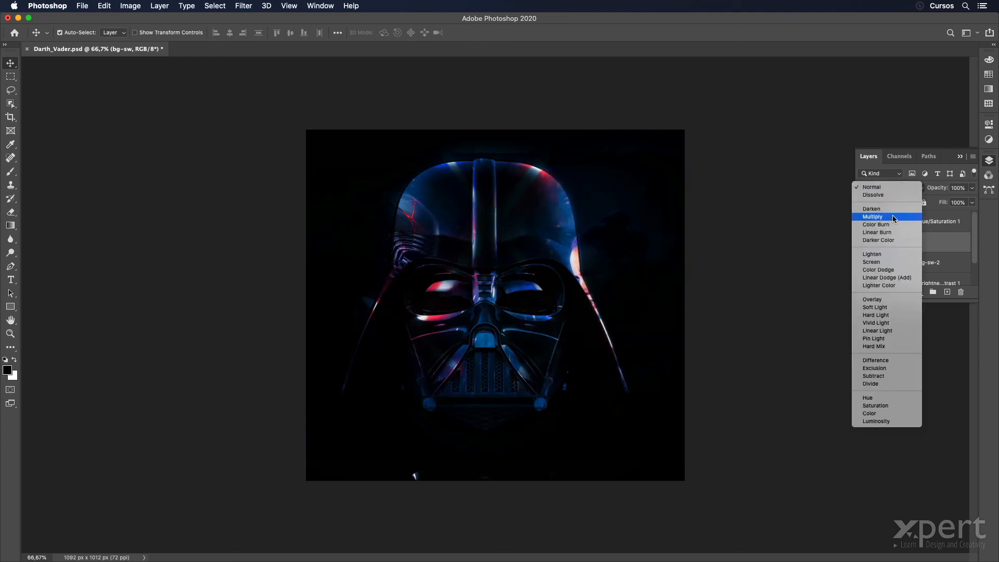
click(895, 264)
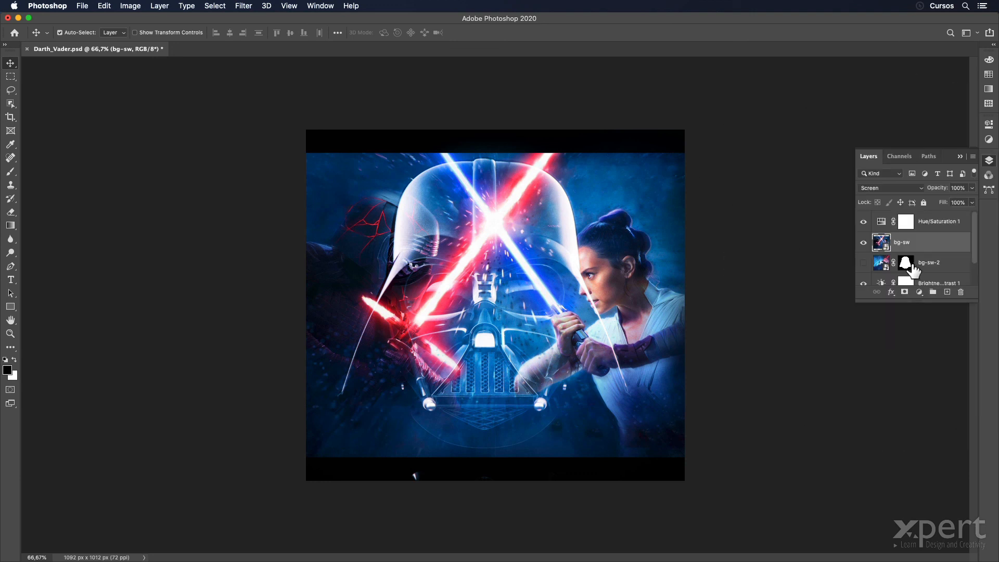
drag(913, 268, 910, 269)
super+click(907, 263)
click(909, 295)
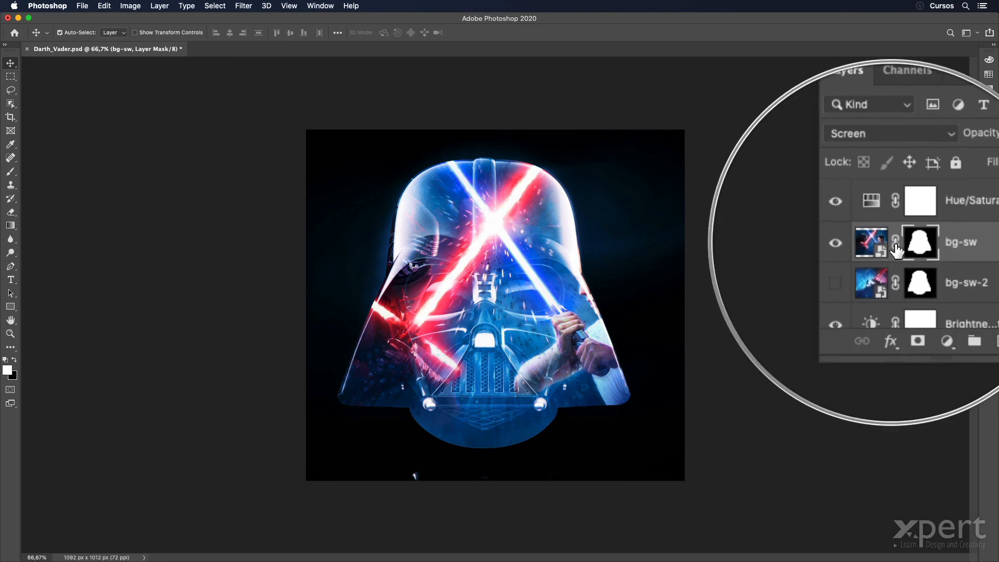
Unlink the mask from the bg-sw layer and shift only its artwork slightly to the left inside the helmet
click(871, 243)
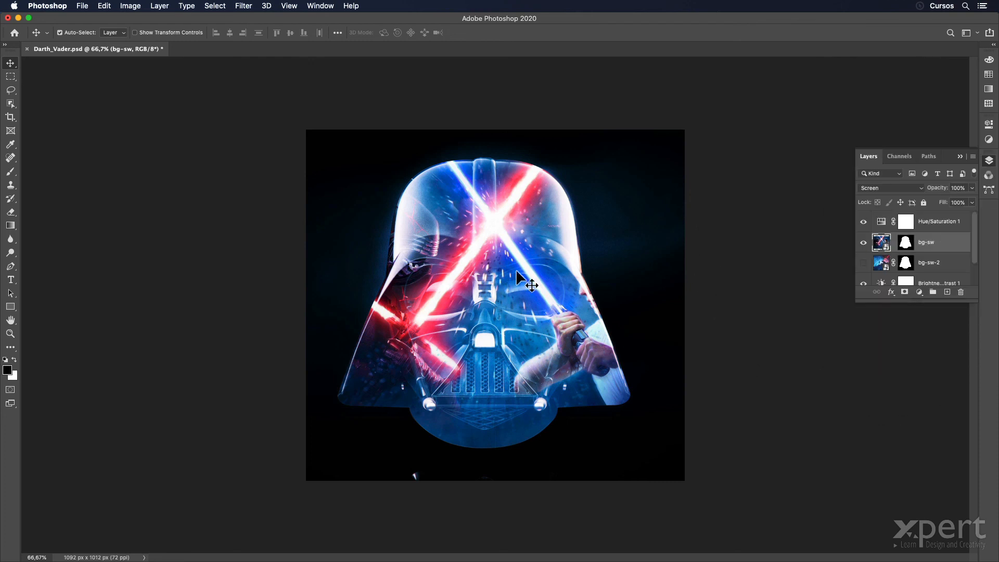
drag(530, 267, 520, 272)
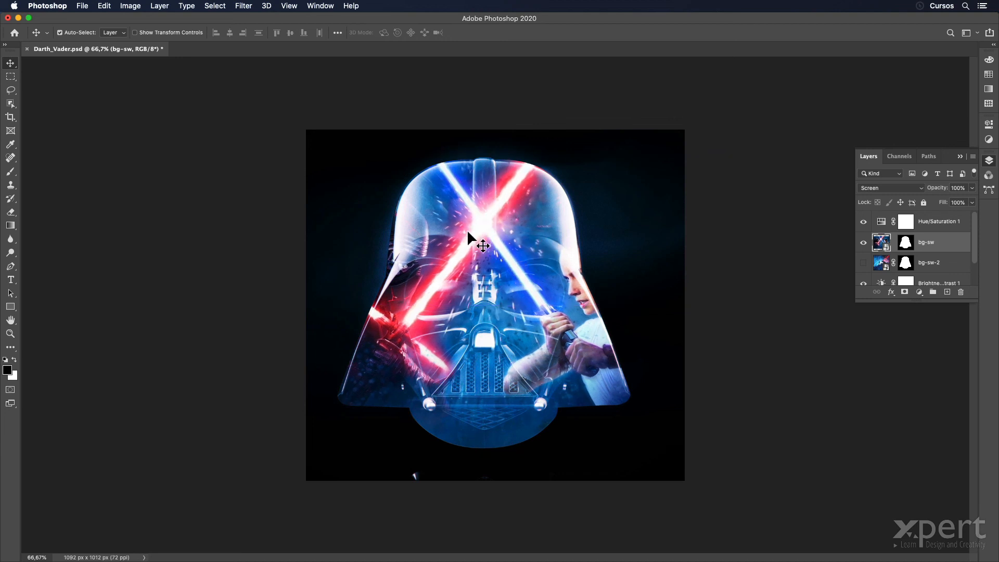